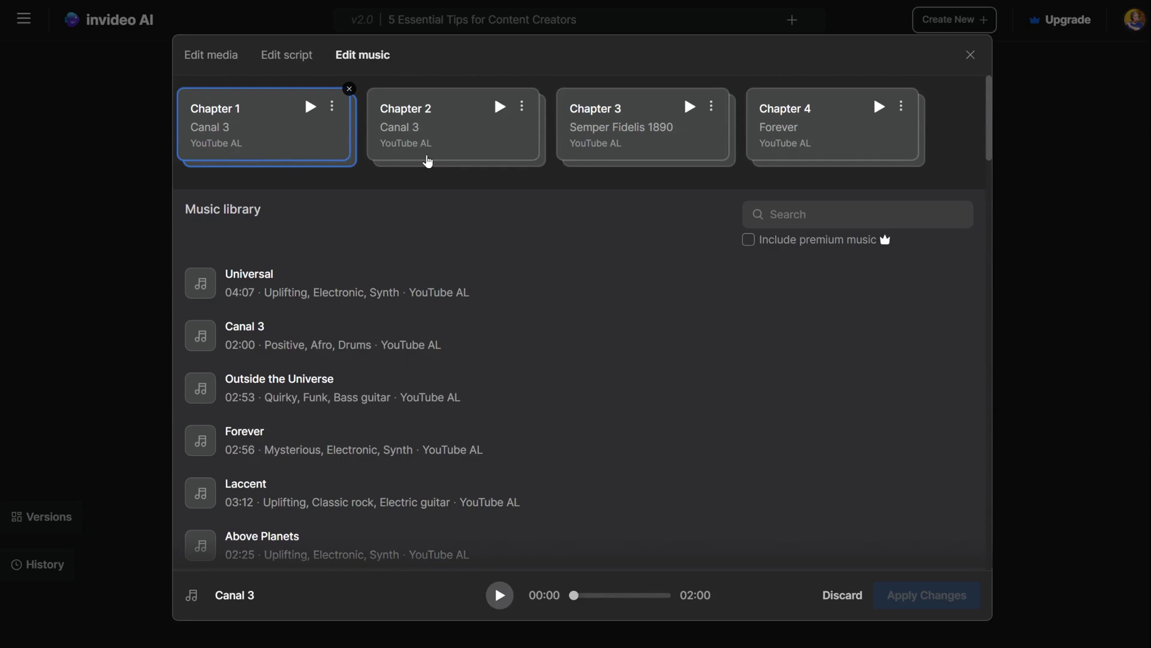
Switch Loop off and on again for Chapter 4's Forever track and raise its music volume.
left_click(901, 109)
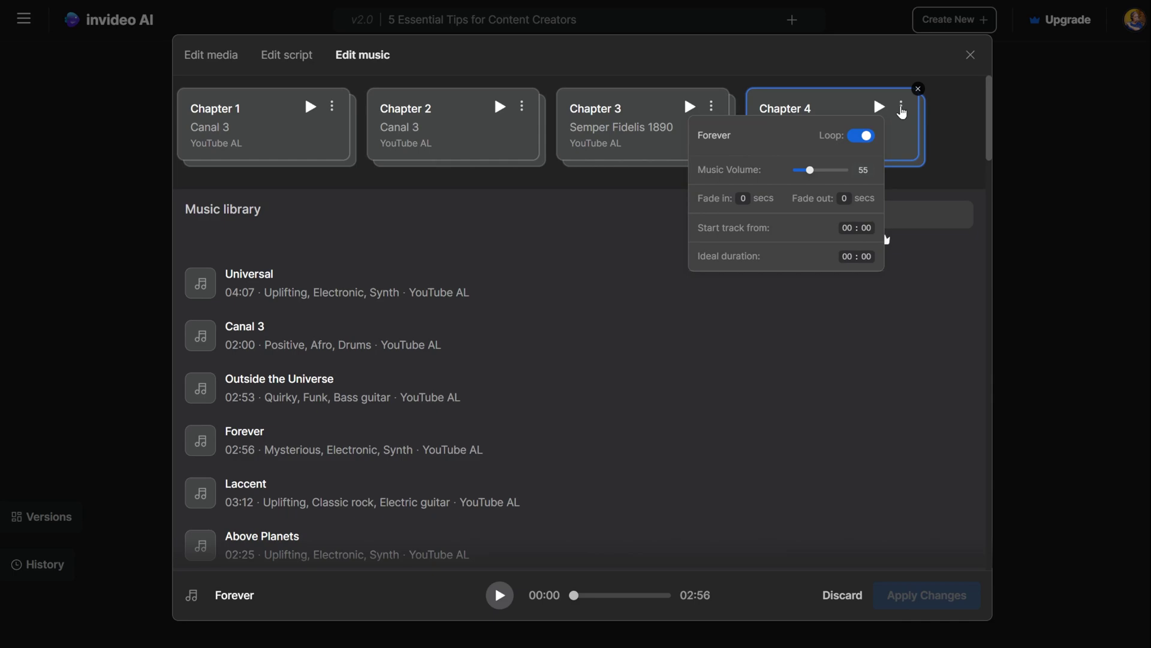
left_click(865, 139)
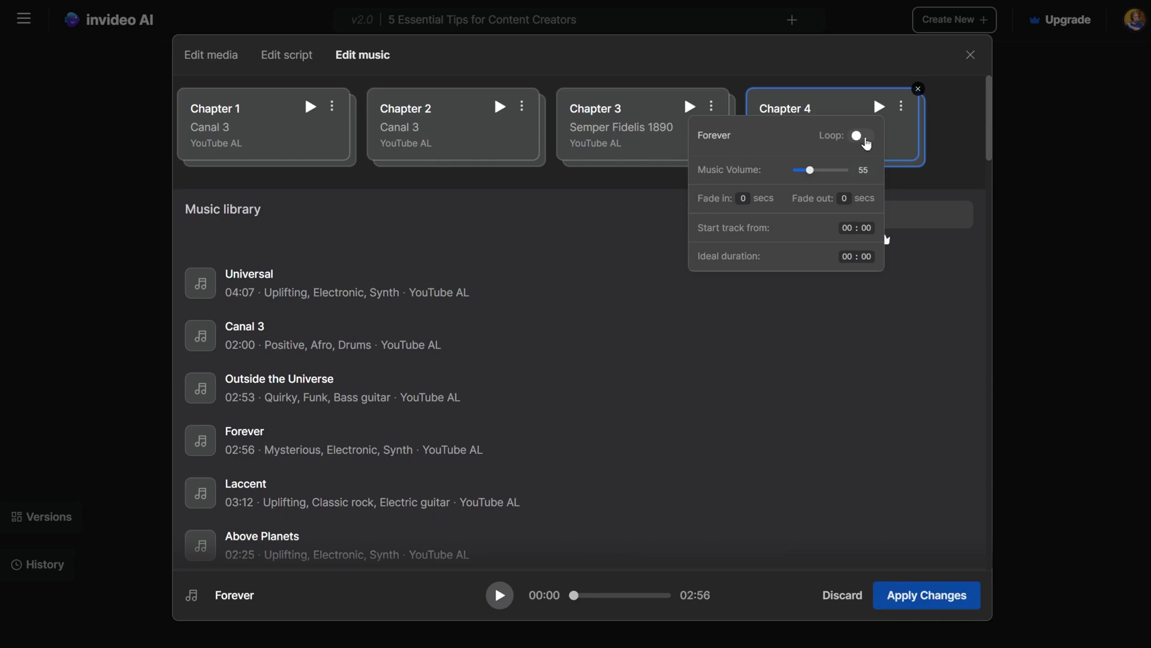
left_click(865, 138)
left_click_drag(814, 174, 839, 174)
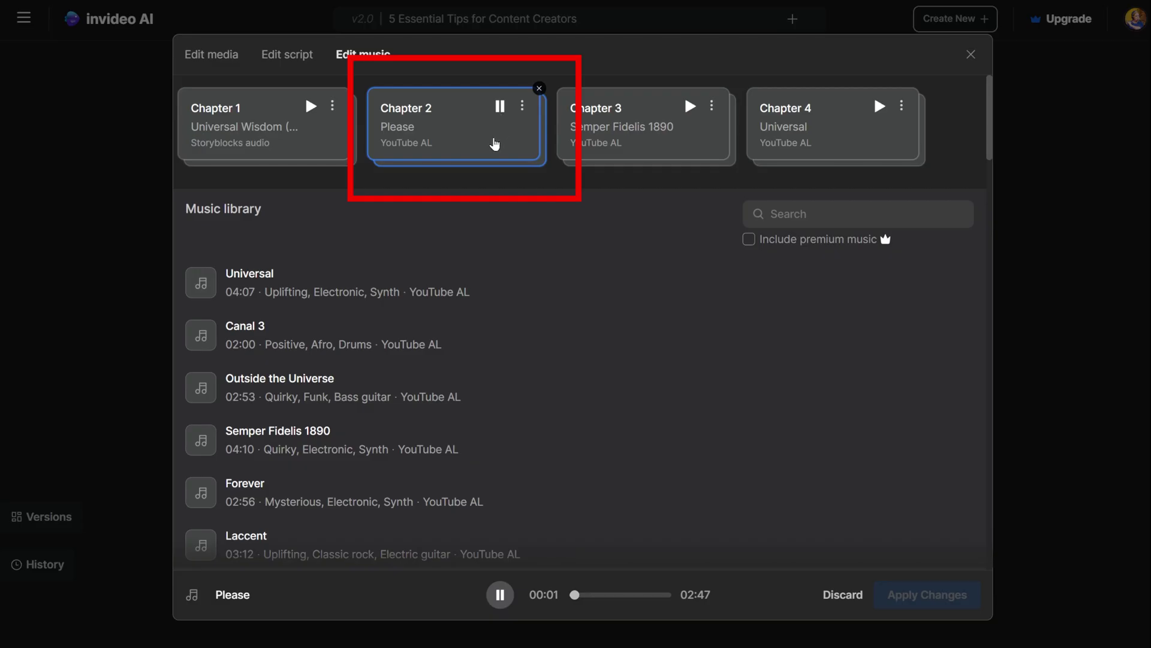
Change the edit prompt to "Change the music in the second chapter to something happy" and generate the update.
left_click_drag(678, 419, 627, 422)
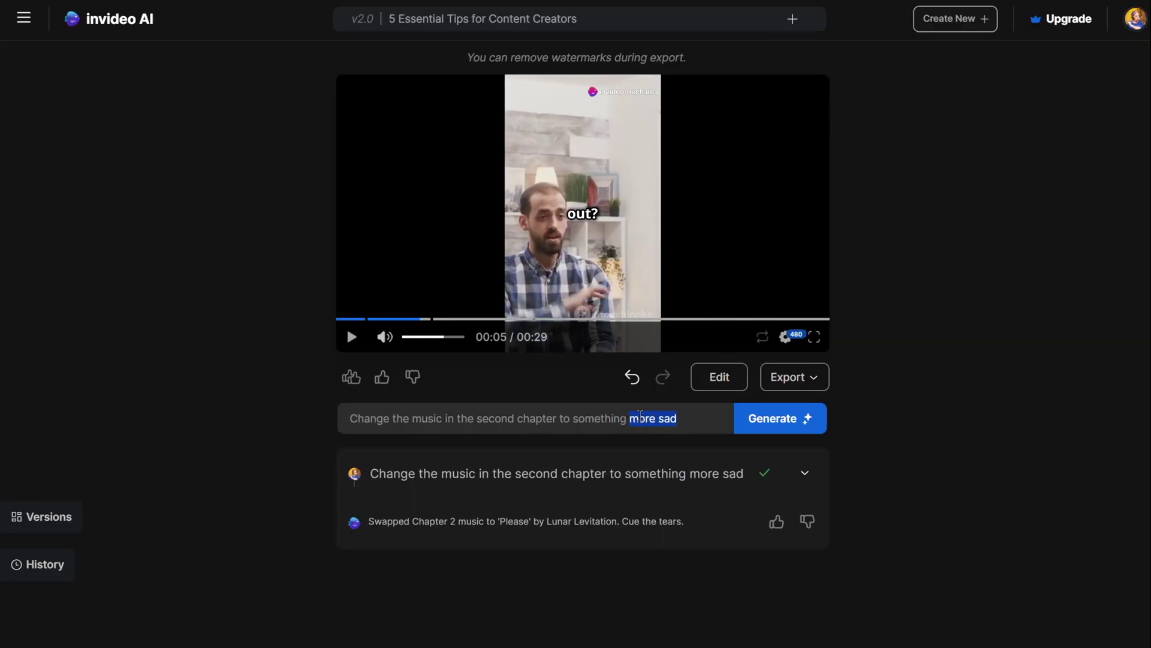
type("happy")
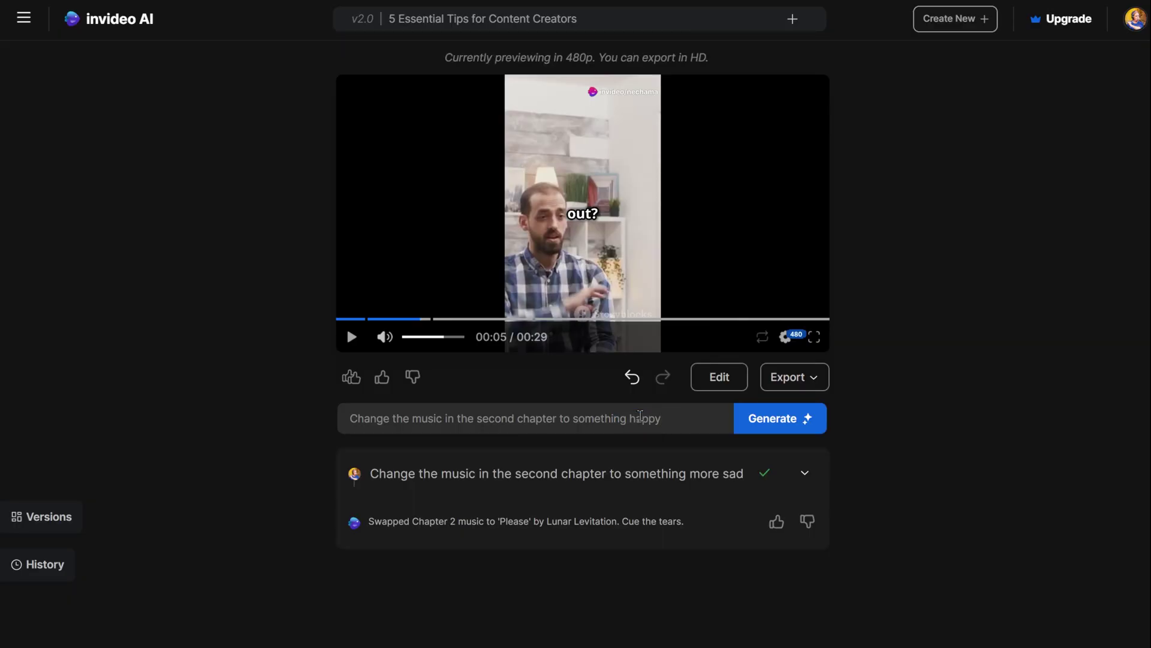
key("Return")
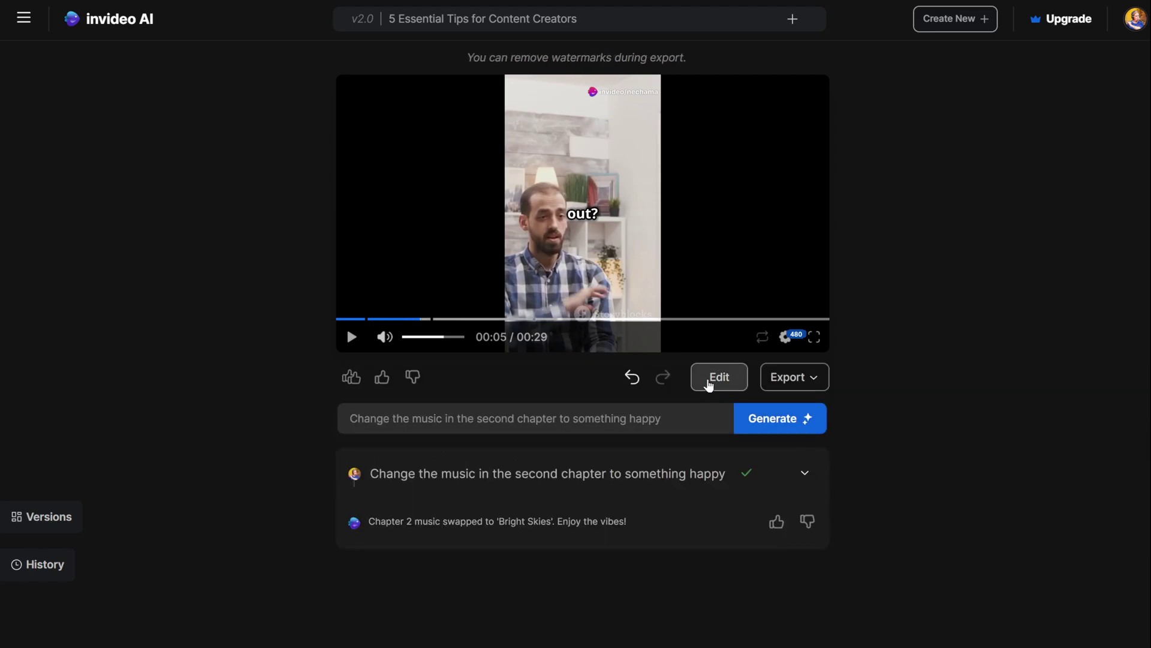
Reopen the music editor and preview the new track assigned to Chapter 2.
left_click(717, 382)
left_click(364, 59)
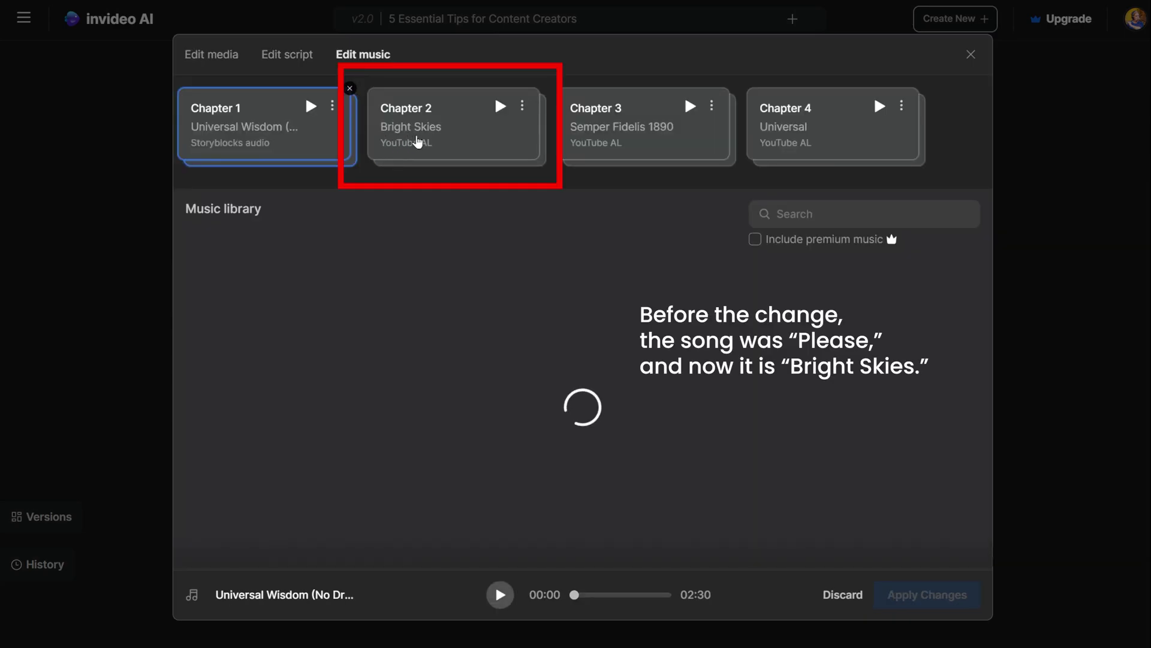
left_click(501, 108)
left_click(500, 109)
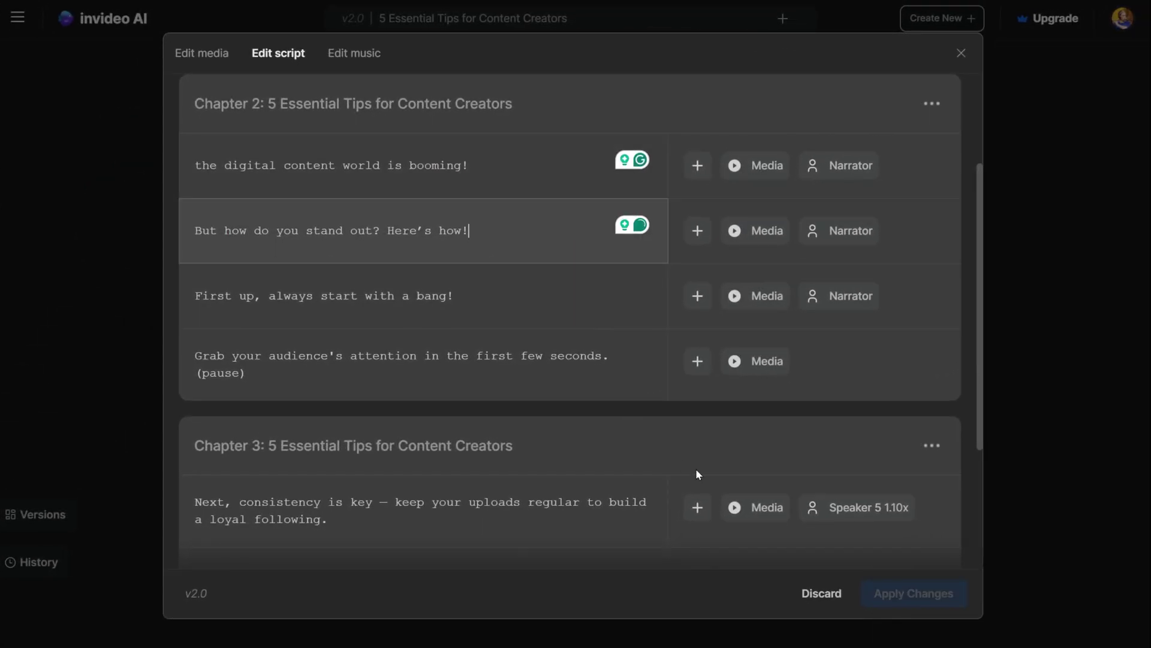
Try adding "add whatever you like he" after "Here's how!" in the Chapter 2 script, undo it, and begin adding to the next line.
type("add whatever you like he")
key("ctrl+z")
left_click(455, 296)
type("o")
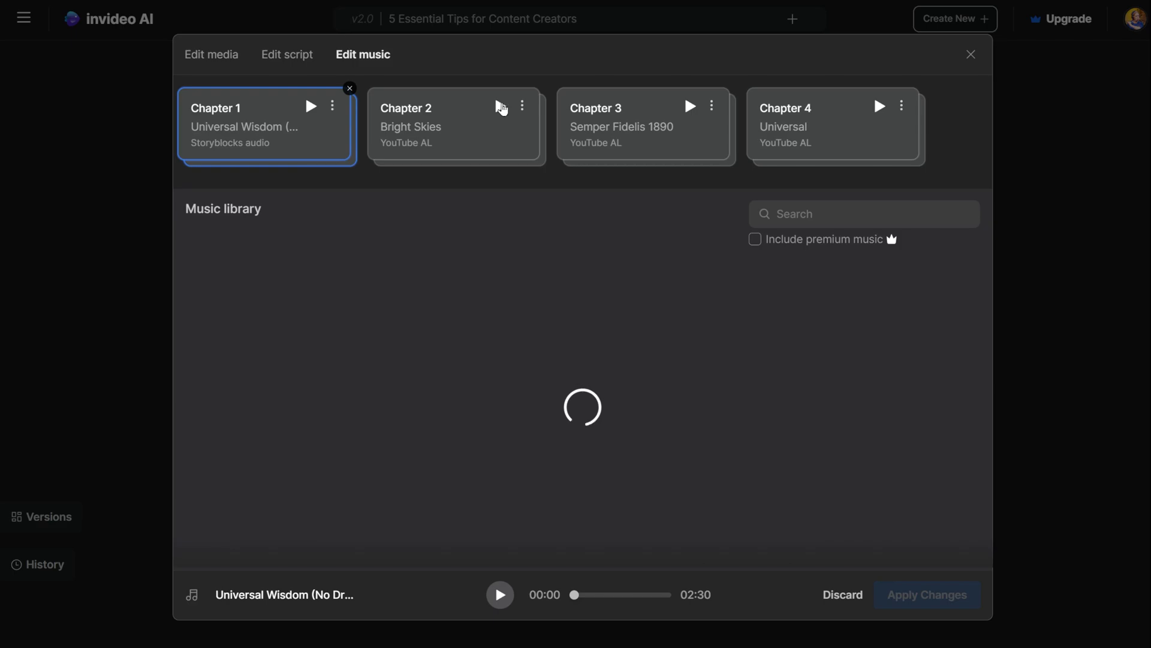
Play the Bright Skies track assigned to Chapter 2 in the music editor.
left_click(502, 109)
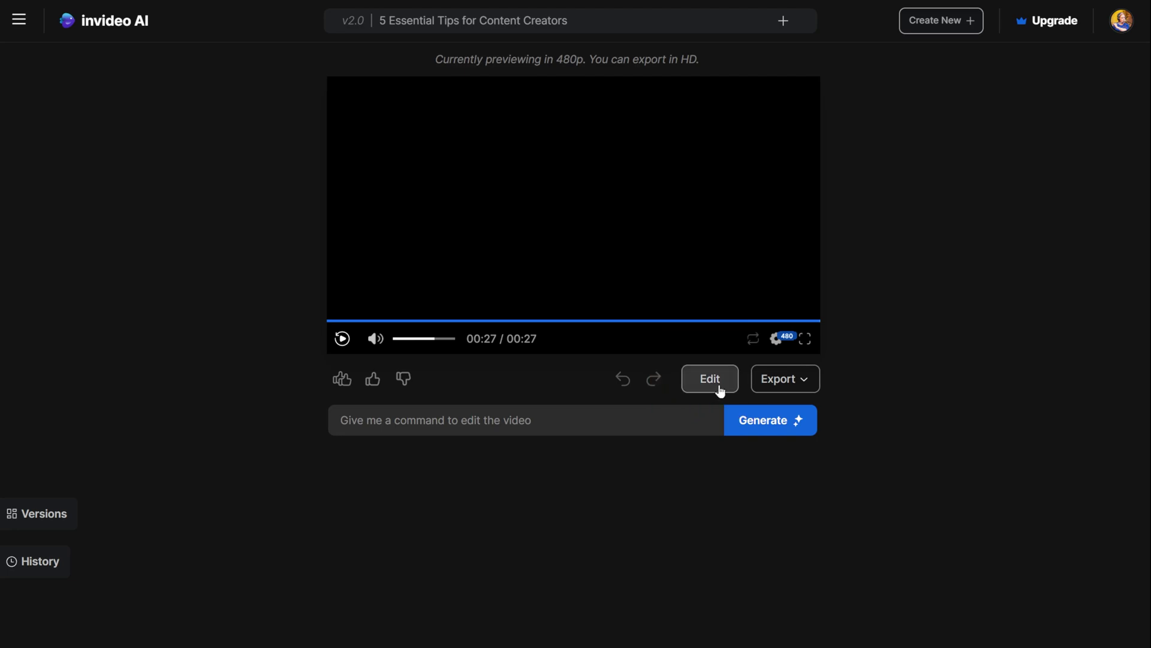
Open the video's script for editing and bring the Chapter 2 lines into view.
left_click(721, 390)
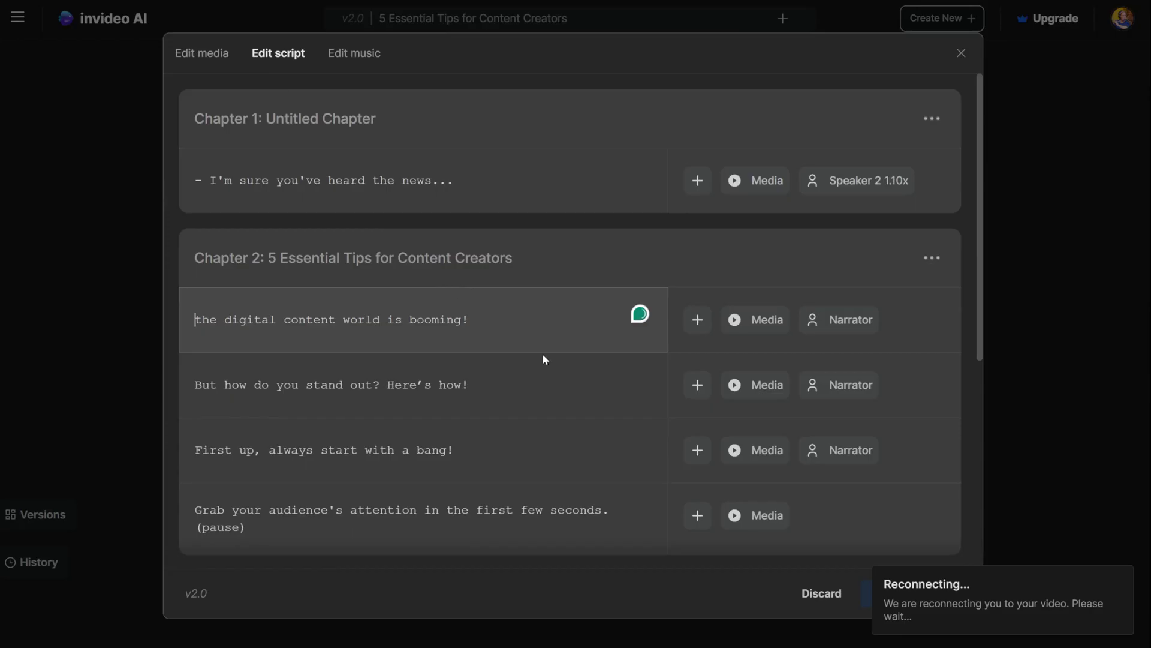
scroll(542, 353, "down", 3)
Try adding "add whatever you like to" and "or here" to the second and third lines of Chapter 2, and remove both additions.
left_click(507, 230)
type("add whatever you like to")
key("ctrl+z")
key("BackSpace")
type("!")
left_click(557, 285)
type("or here")
key("BackSpace")
key("BackSpace")
key("BackSpace")
key("BackSpace")
key("BackSpace")
key("BackSpace")
key("BackSpace")
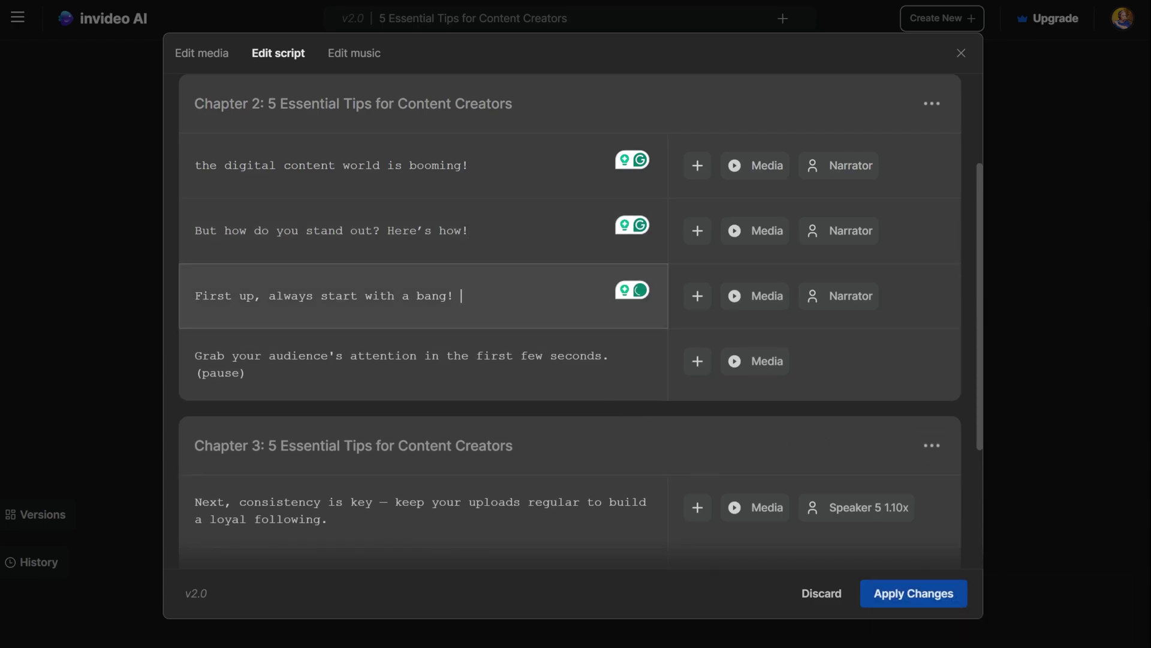
Duplicate Chapter 2 and, in the original, delete "Here's how!" and the two script lines after it.
scroll(932, 180, "up", 2)
left_click(931, 181)
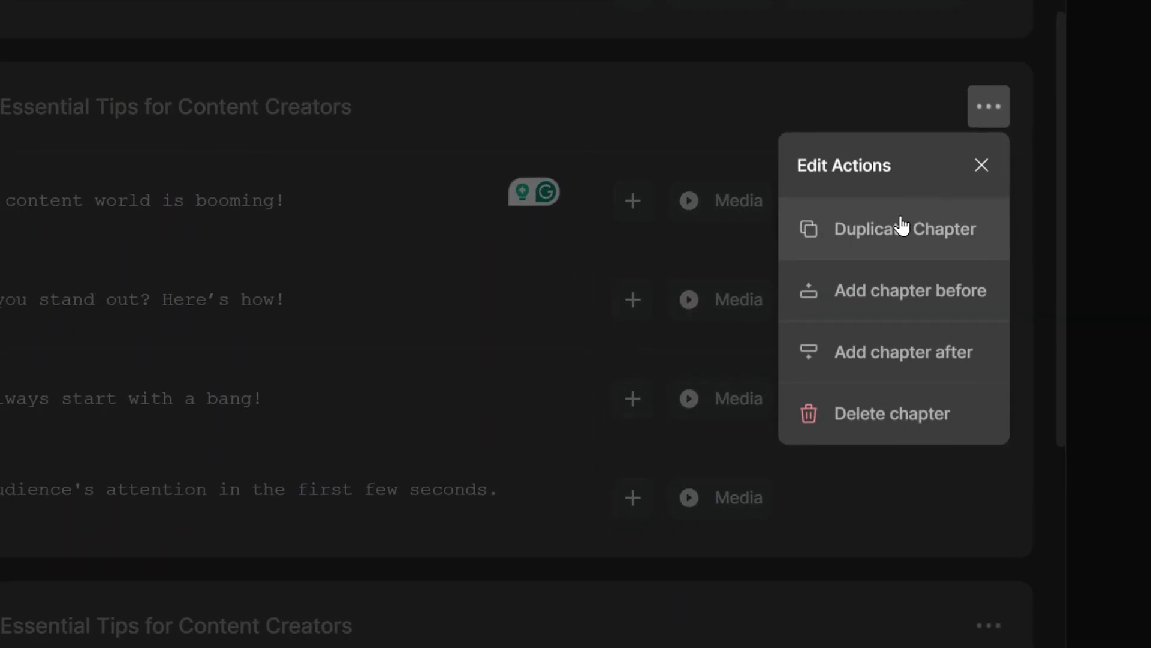
left_click_drag(391, 305, 313, 305)
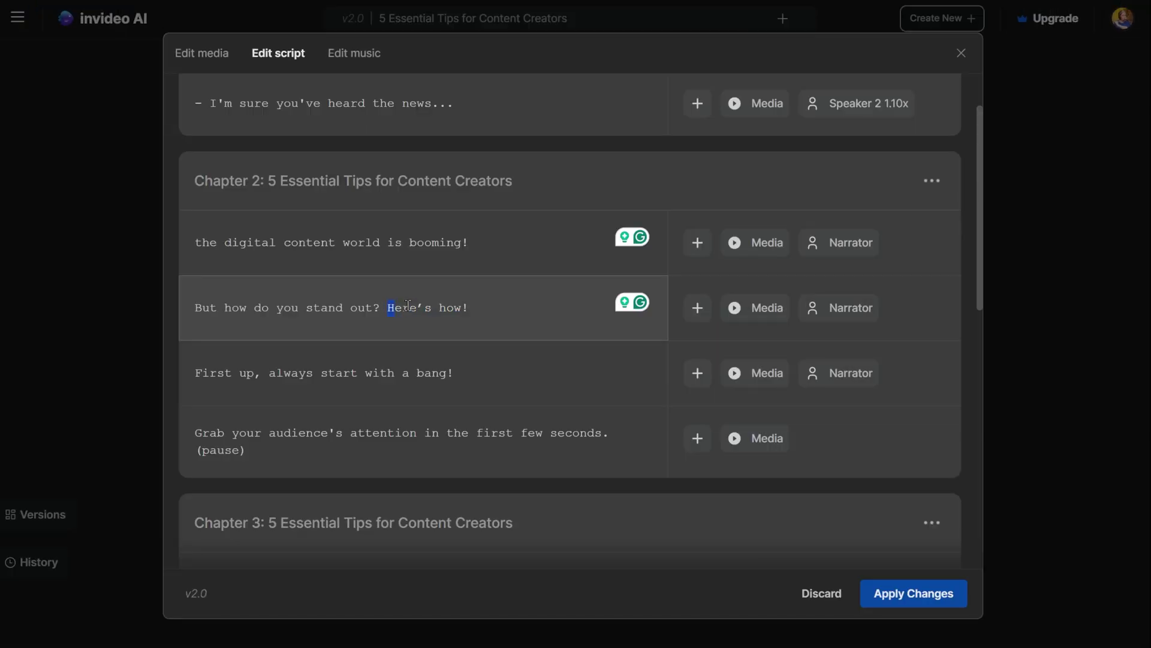
left_click_drag(407, 305, 484, 309)
key("BackSpace")
left_click_drag(470, 372, 191, 376)
key("BackSpace")
left_click_drag(612, 449, 173, 433)
key("BackSpace")
Delete "But how do you stand out?" and "the digital content world is booming!" from the duplicated Chapter 3 and apply the script changes.
scroll(333, 384, "down", 4)
scroll(333, 385, "down", 3)
left_click_drag(384, 257, 193, 256)
key("BackSpace")
left_click_drag(476, 188, 171, 196)
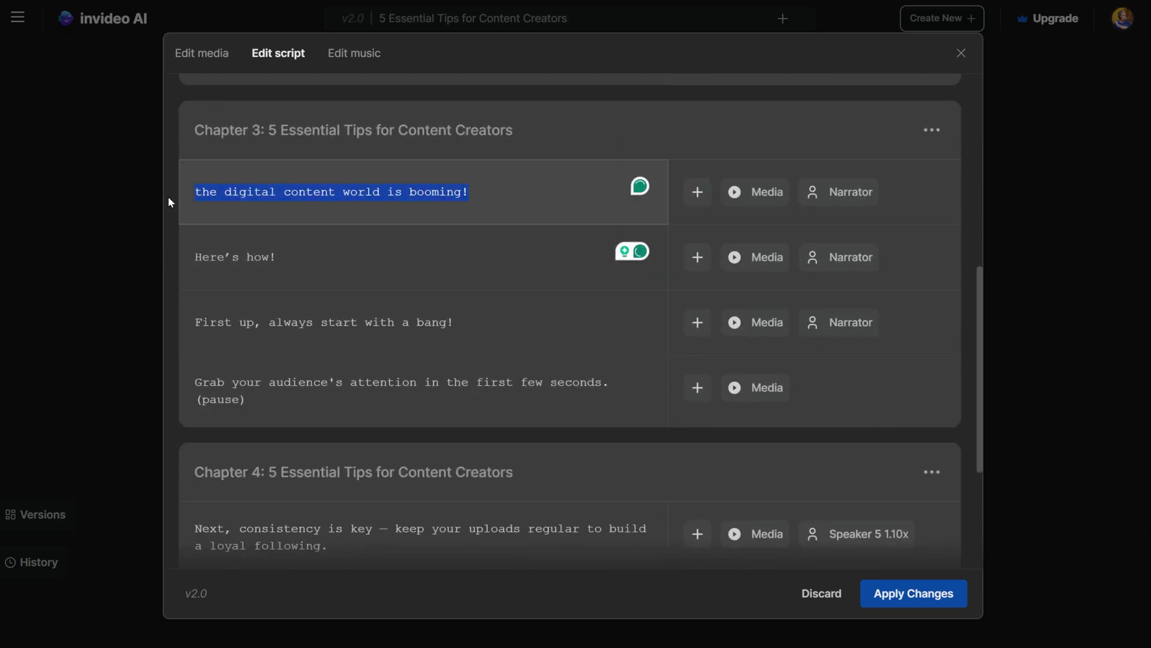
key("BackSpace")
left_click(880, 600)
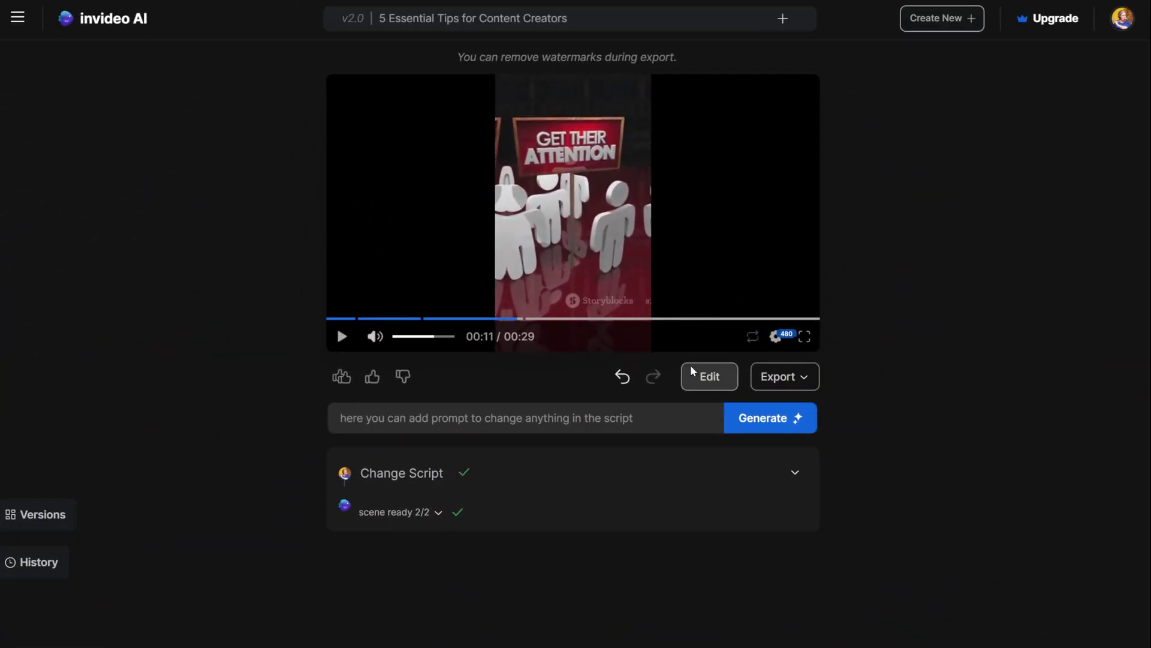
Open the music editor for the updated video and select Chapter 3's music card.
left_click(696, 376)
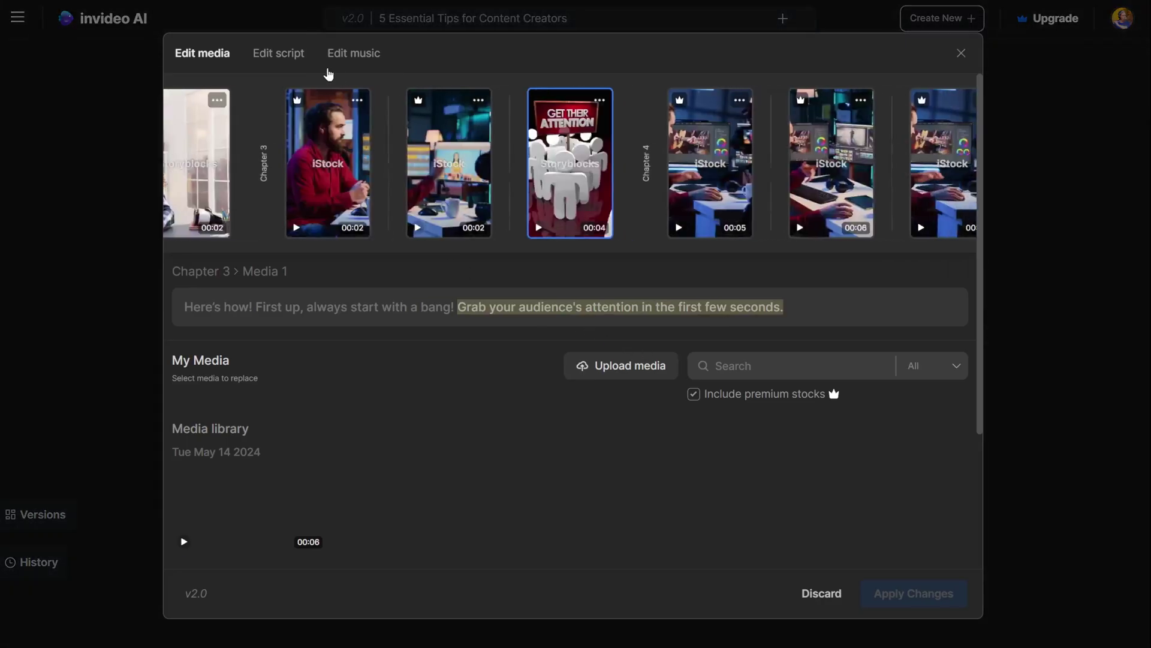
left_click(351, 53)
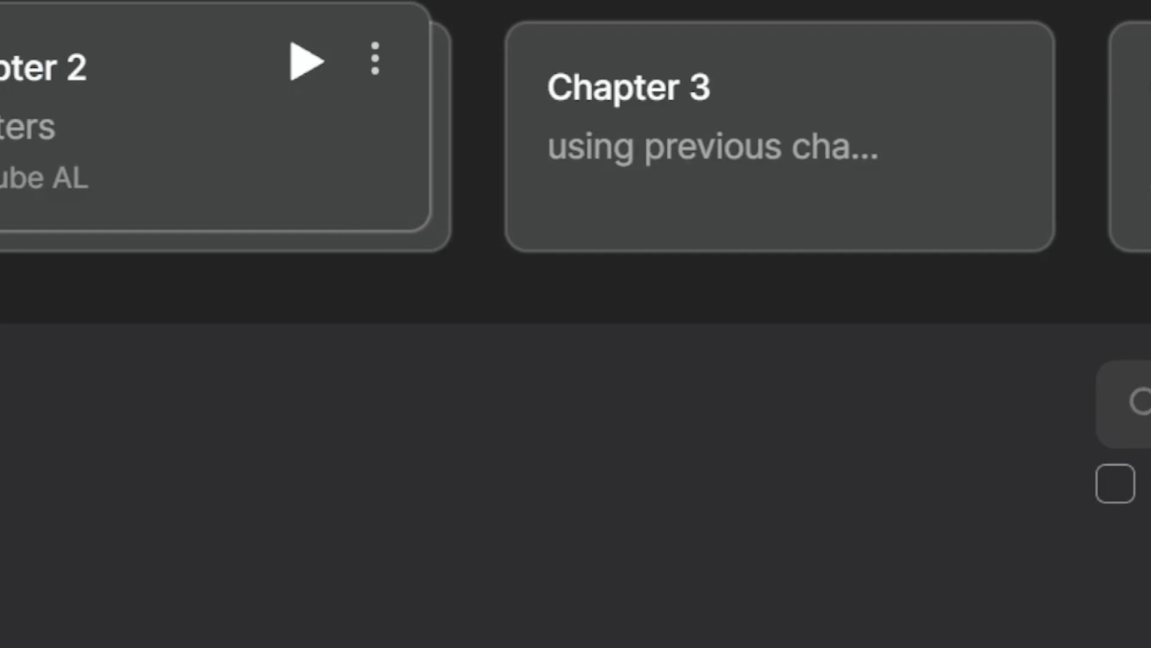
left_click(31, 108)
left_click(820, 155)
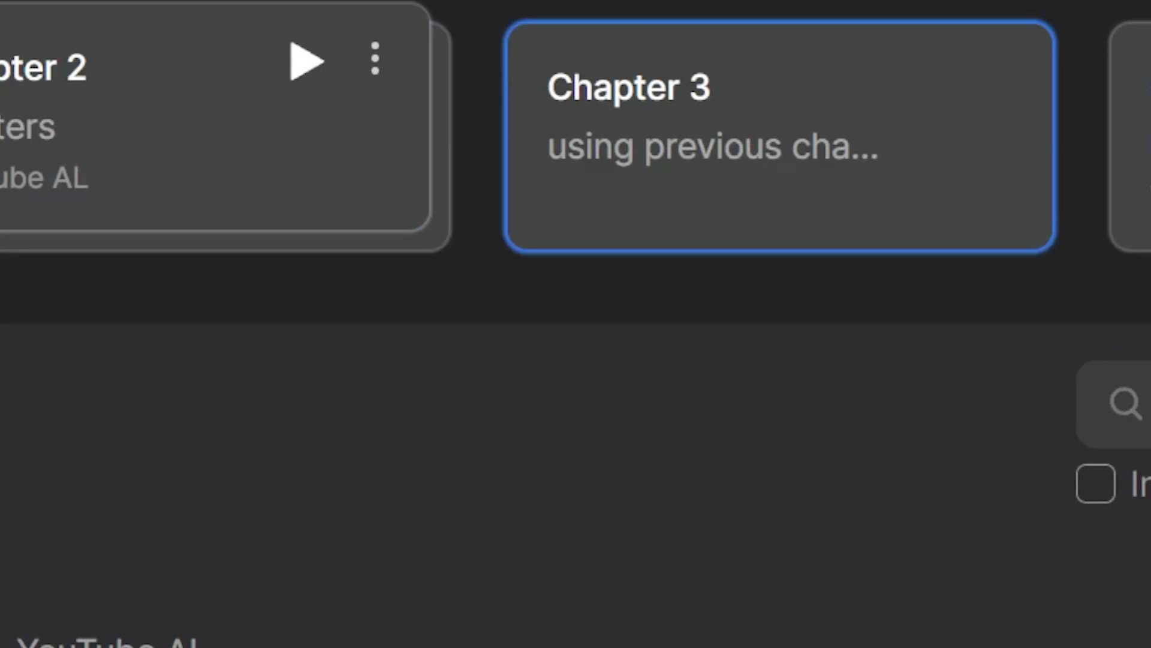
left_click(709, 193)
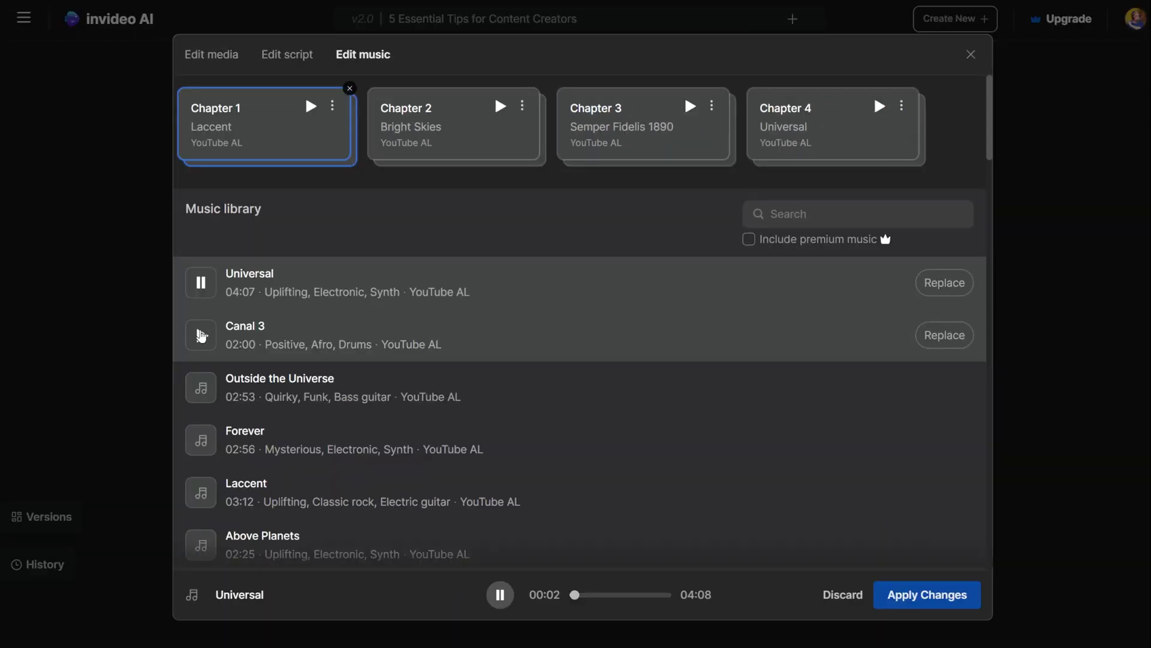
Preview the Canal 3 and Universal tracks and replace Chapter 1's music with Universal.
left_click(201, 335)
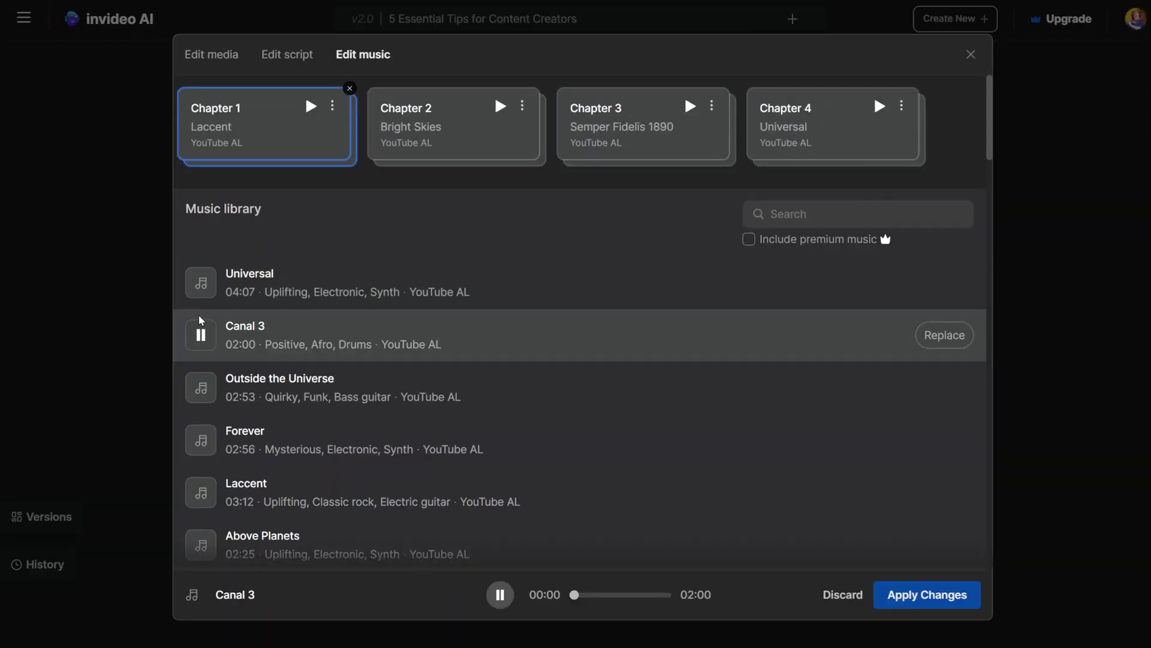
left_click(199, 283)
left_click(942, 291)
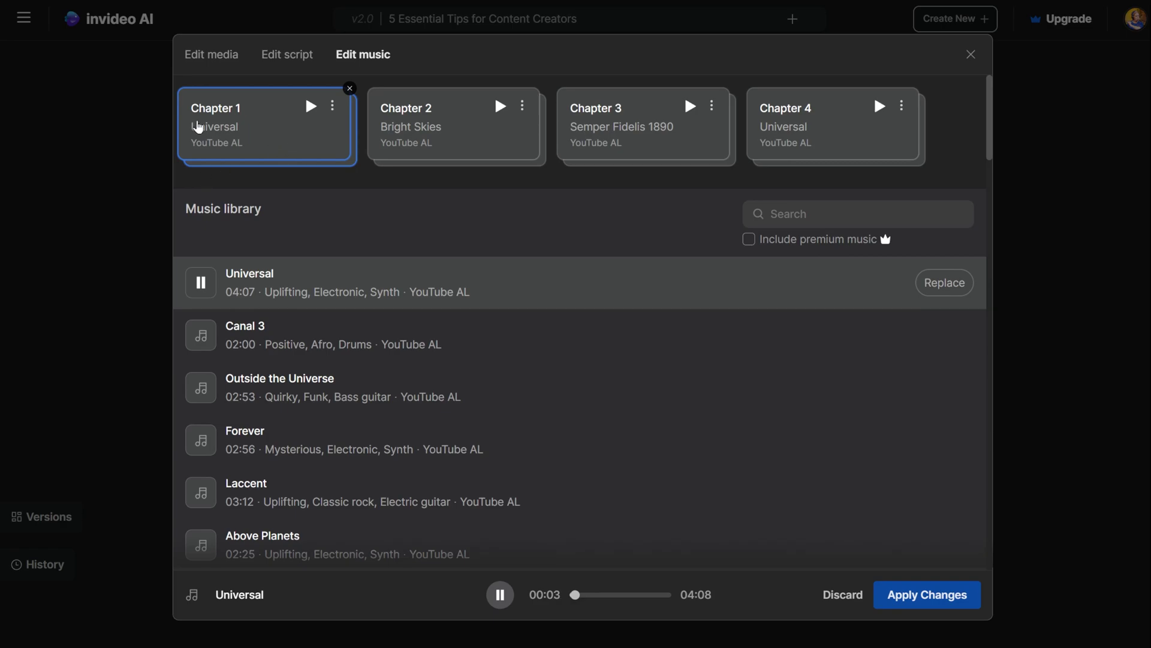
Preview Canal 3, replace Chapter 1's music with it, and include premium music in the library.
left_click(201, 336)
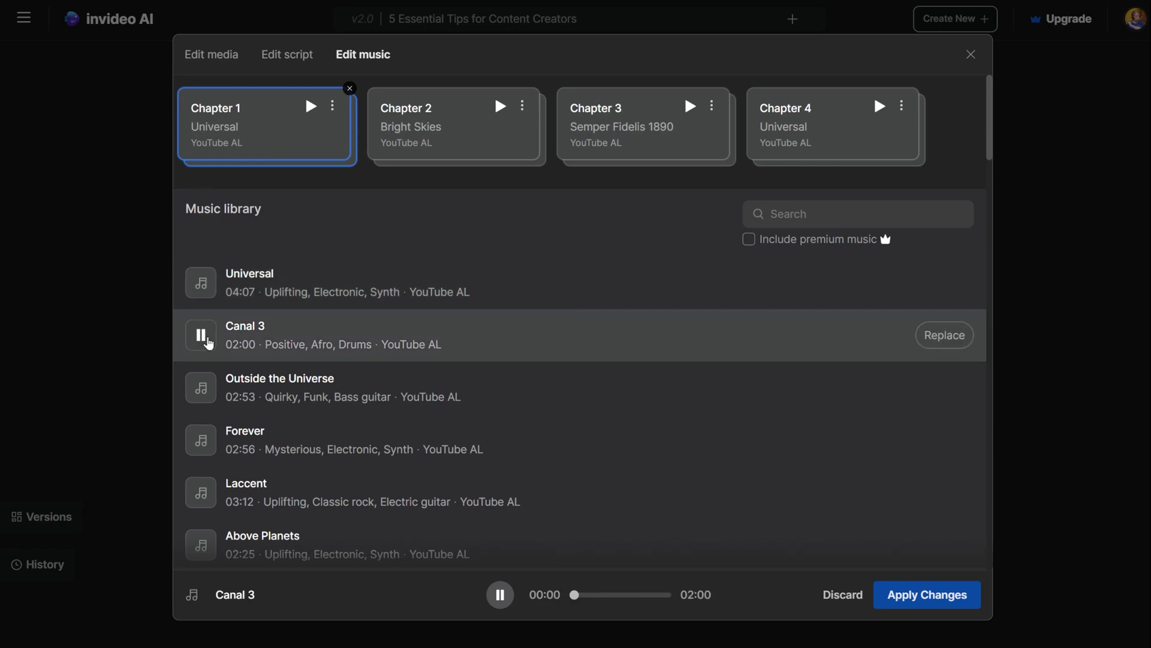
left_click(960, 341)
left_click(501, 595)
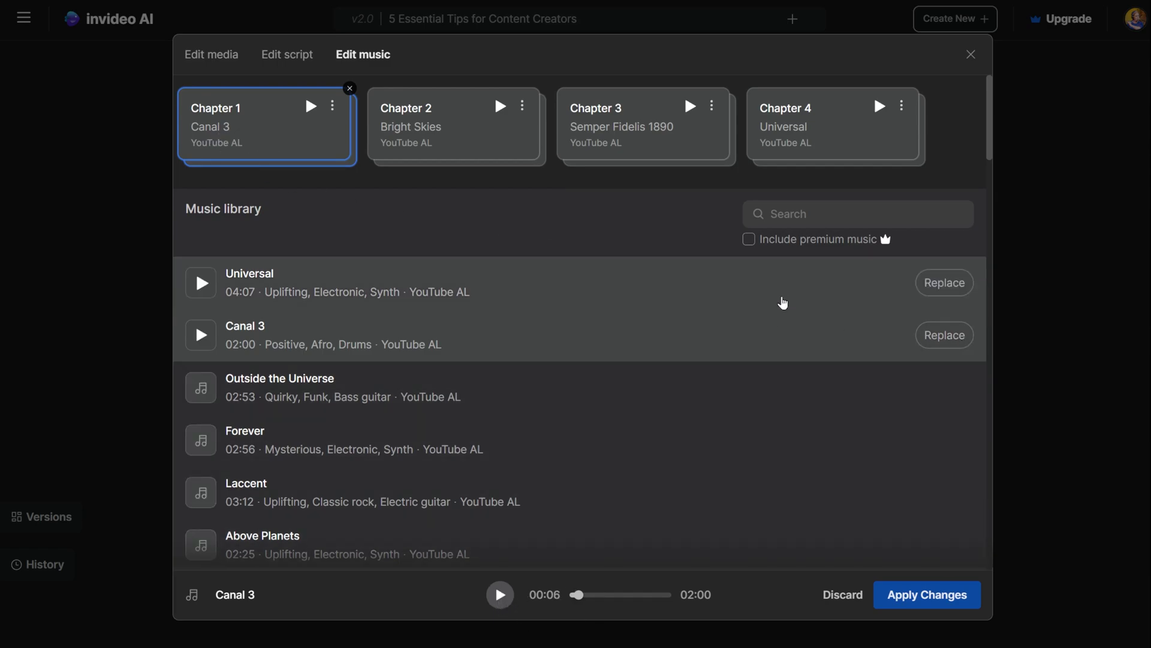
left_click(750, 241)
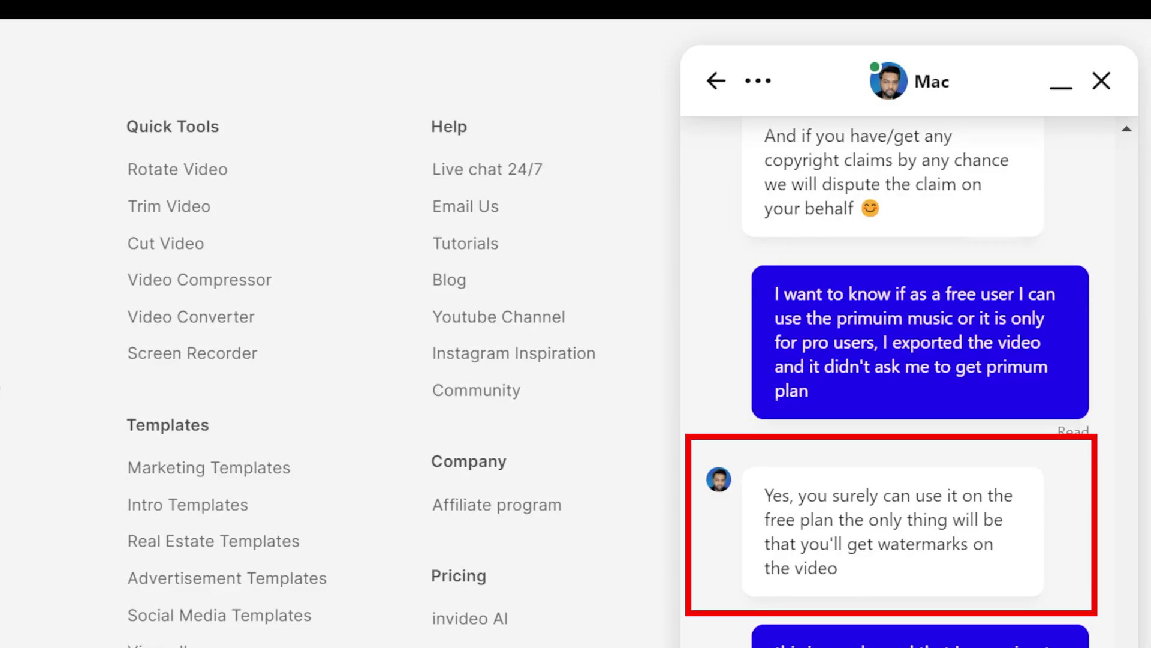
Read the support chat's reply about using premium music on the free plan.
scroll(911, 384, "down", 1)
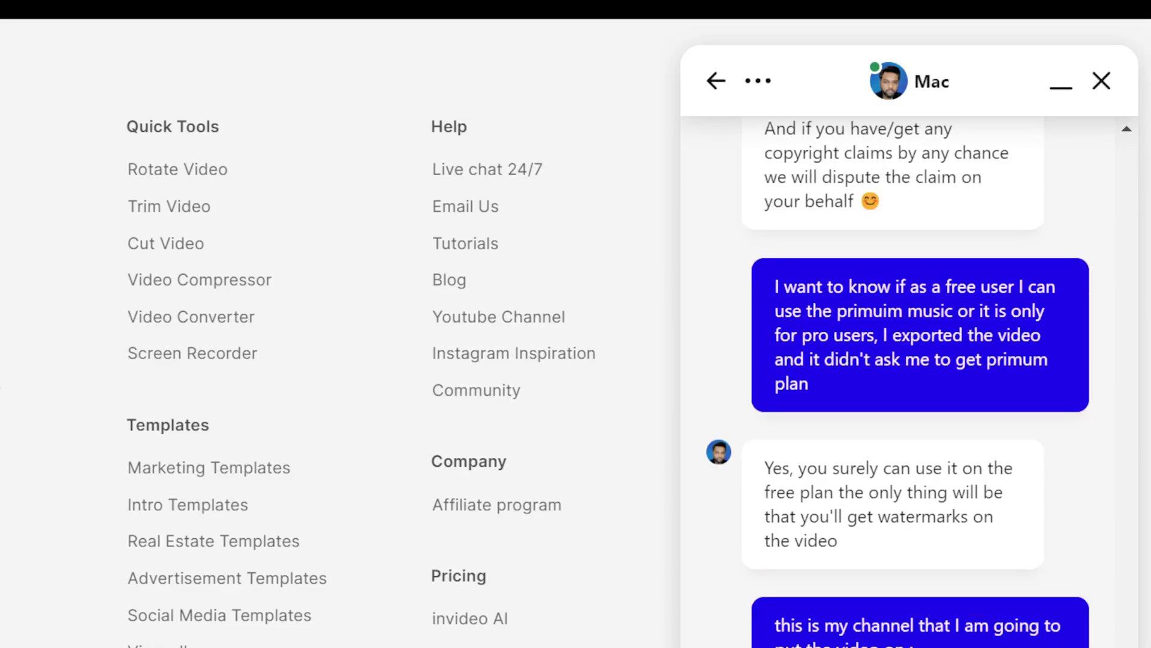
scroll(911, 384, "down", 2)
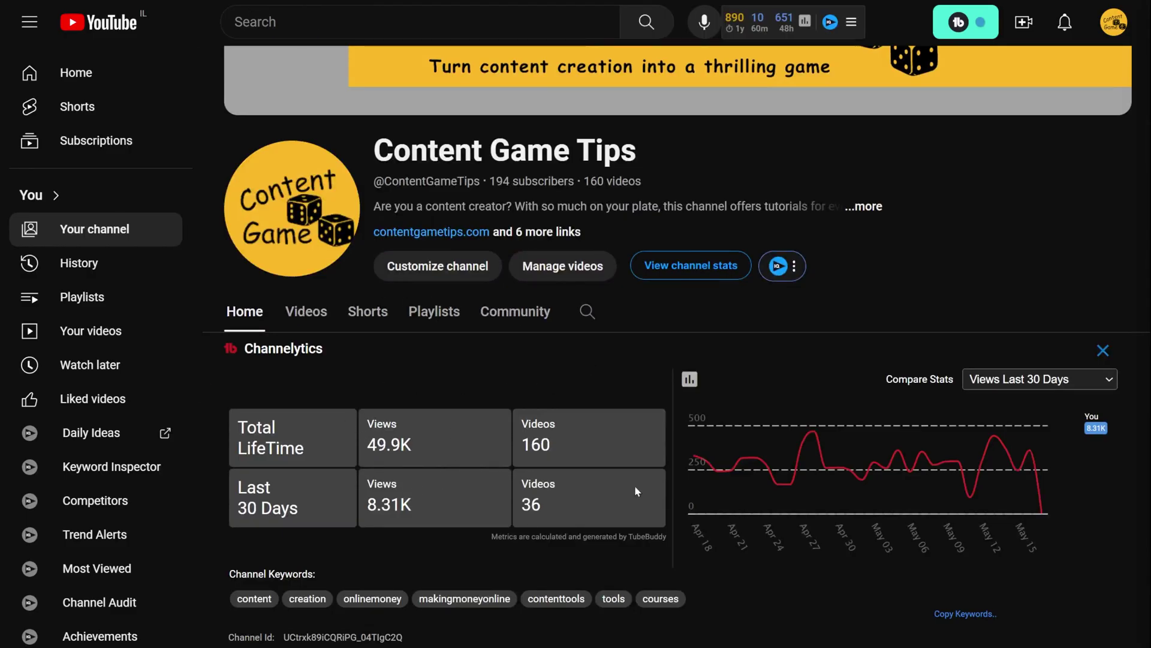
On the YouTube channel page, highlight the Channel Id under Channelytics, and collapse and reopen that section.
scroll(582, 488, "down", 3)
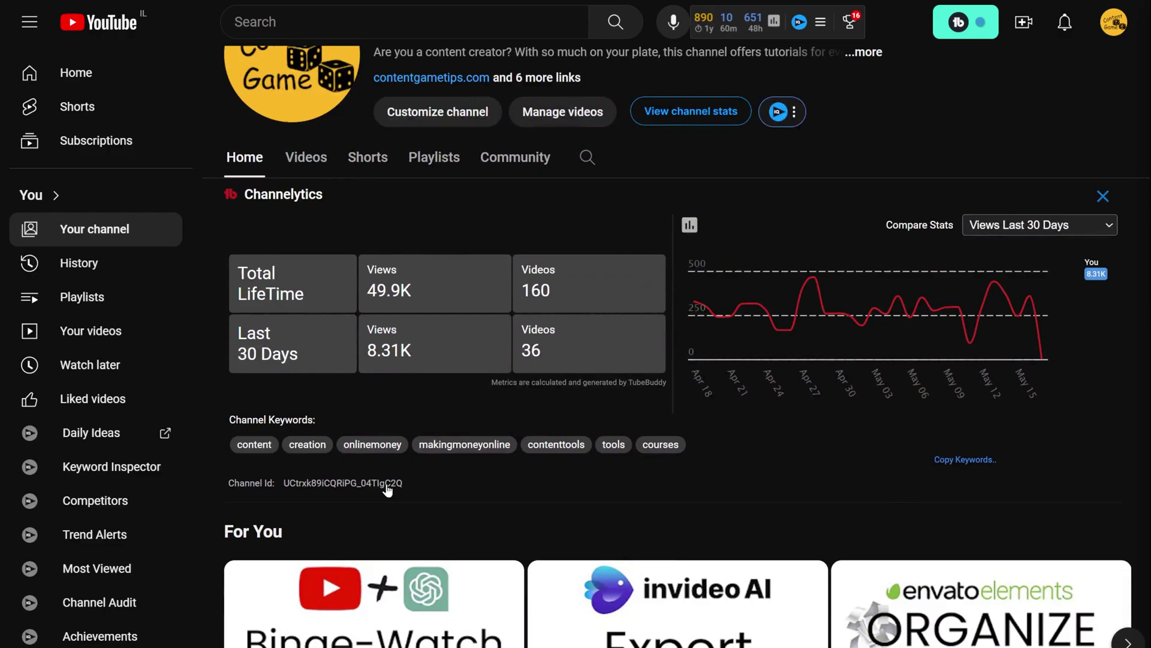
left_click_drag(403, 483, 233, 482)
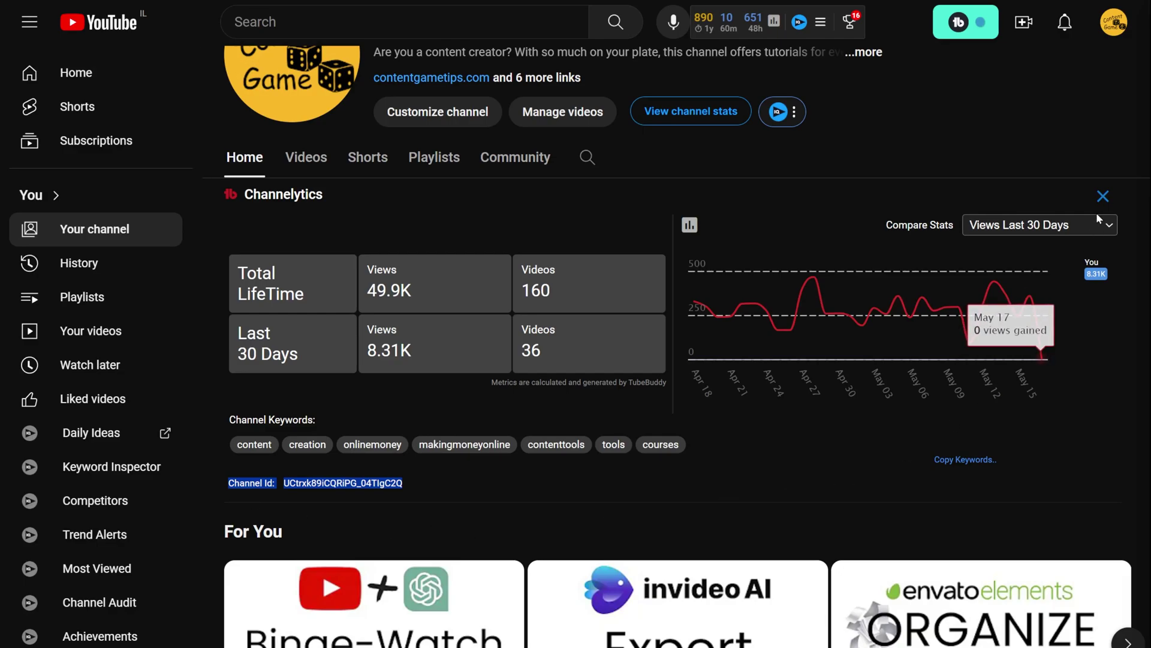
left_click(1103, 196)
scroll(304, 414, "up", 3)
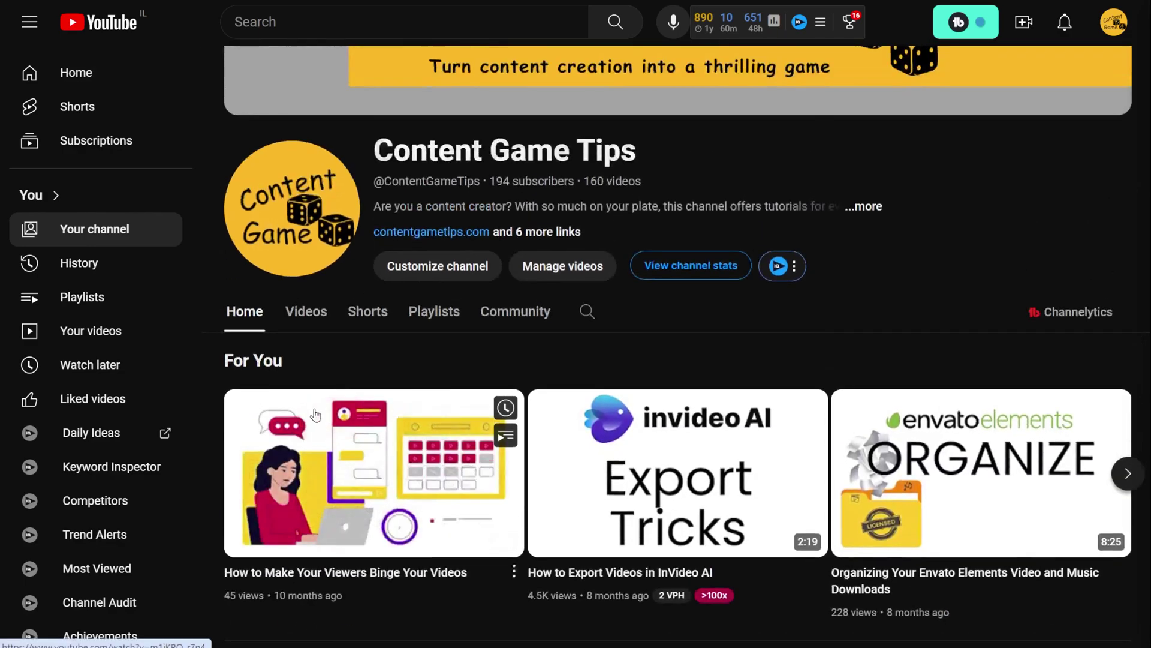
left_click(1079, 313)
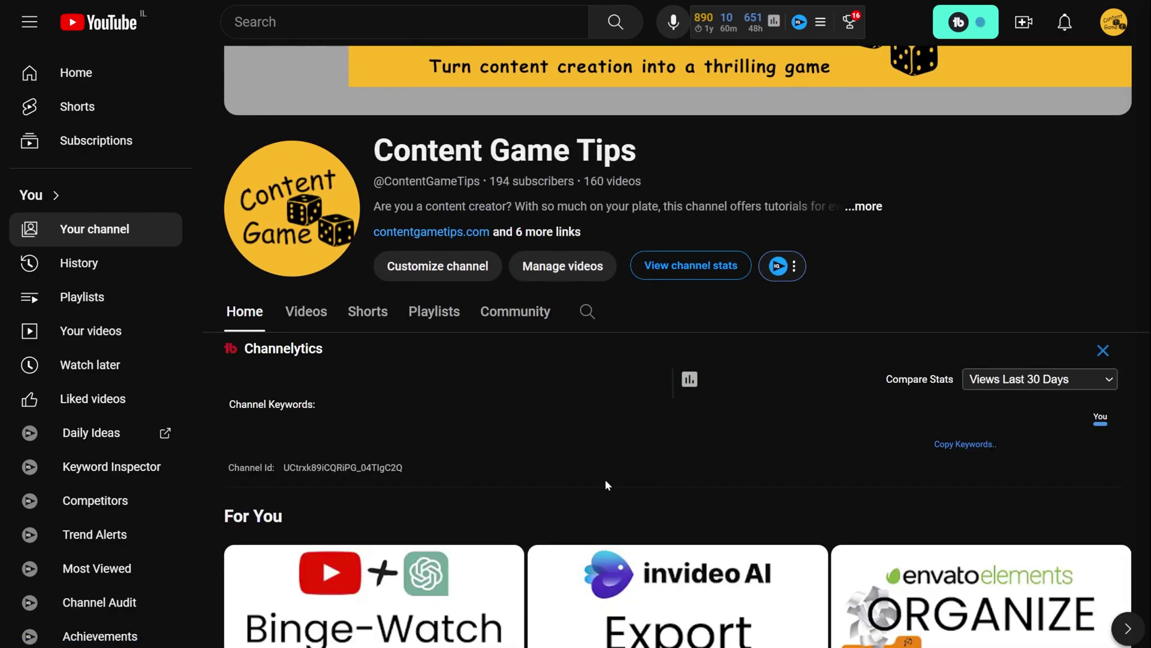
scroll(519, 466, "down", 3)
Switch to YouTube Studio and open the Basic info section of the channel customization settings.
left_click(1112, 24)
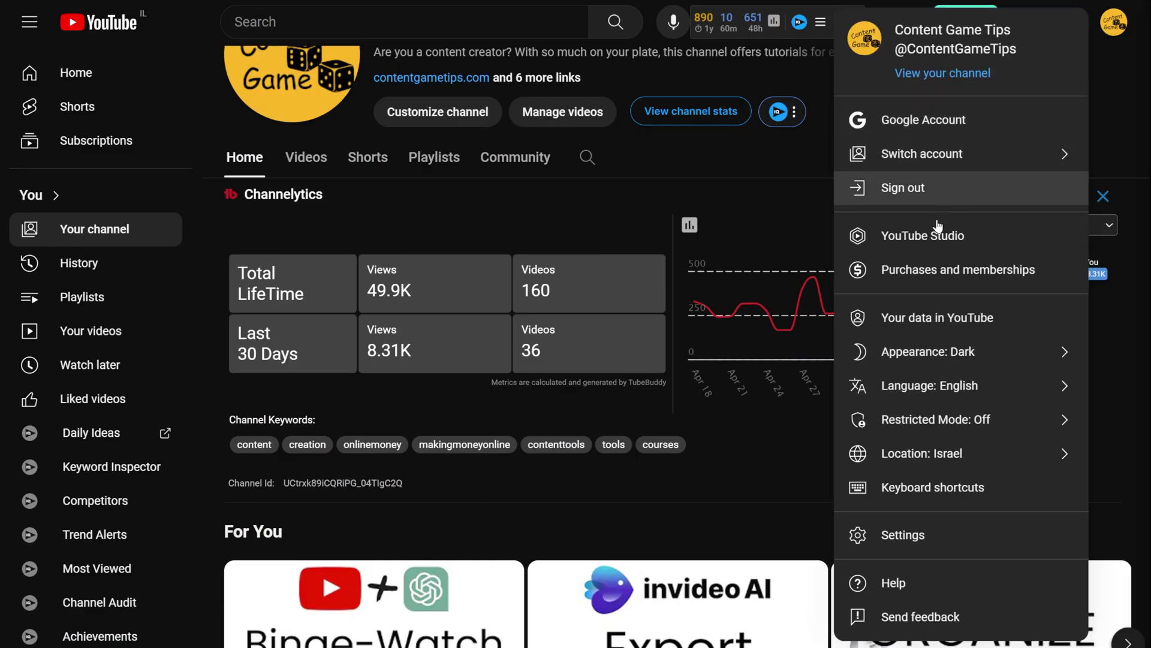
left_click(927, 247)
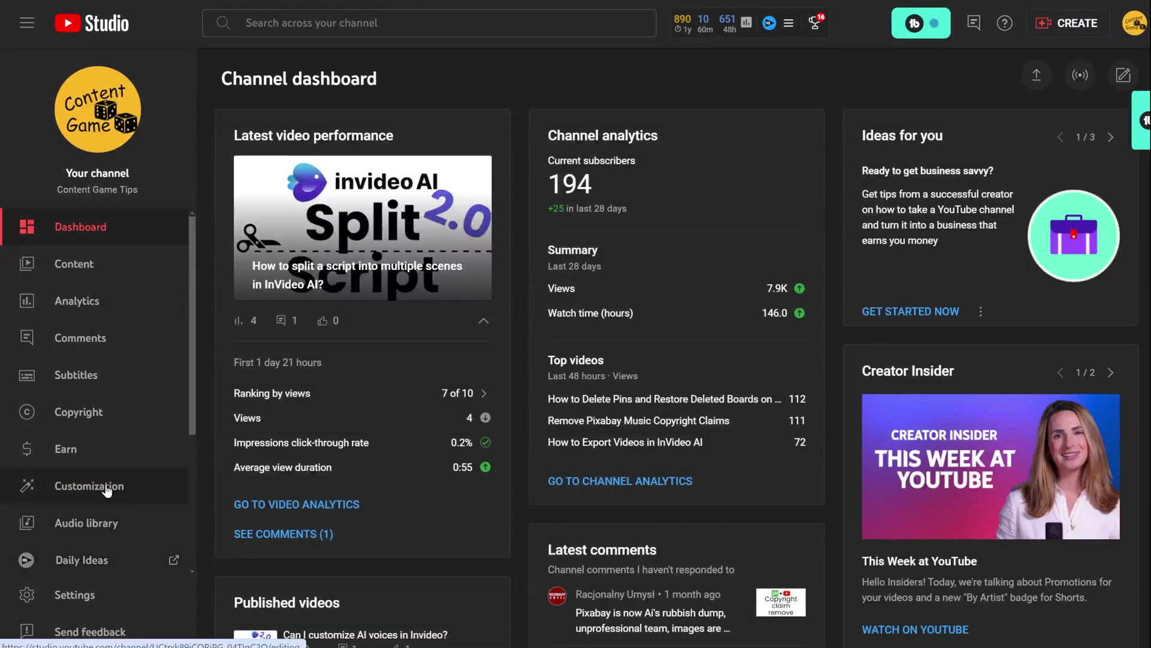
left_click(106, 489)
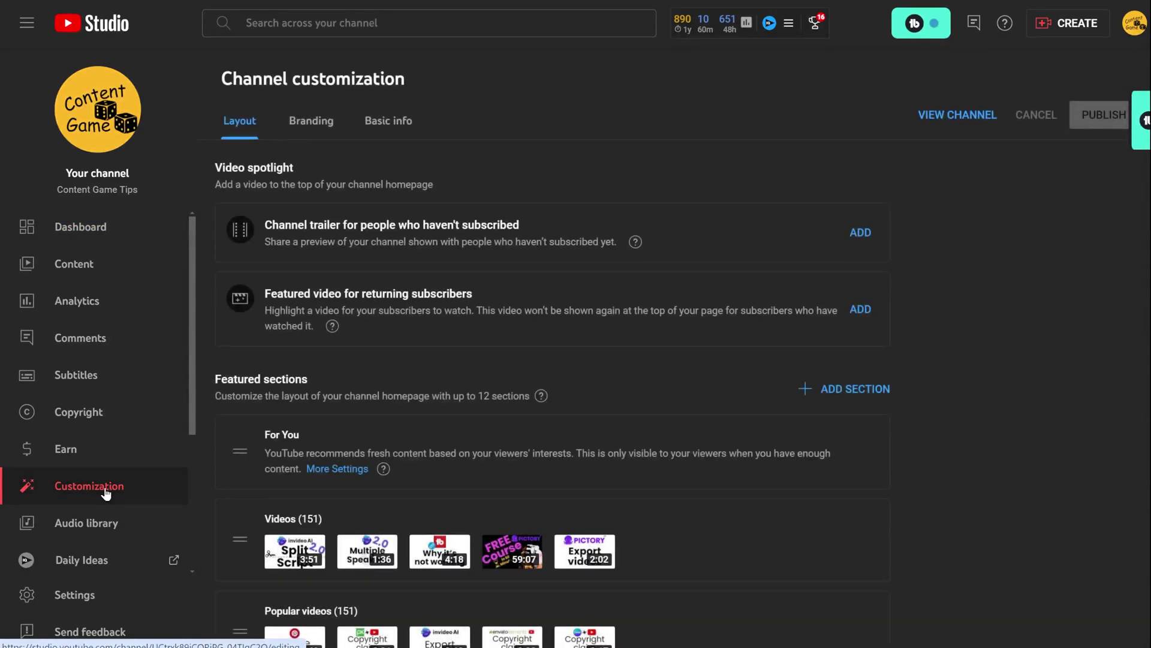
left_click(390, 127)
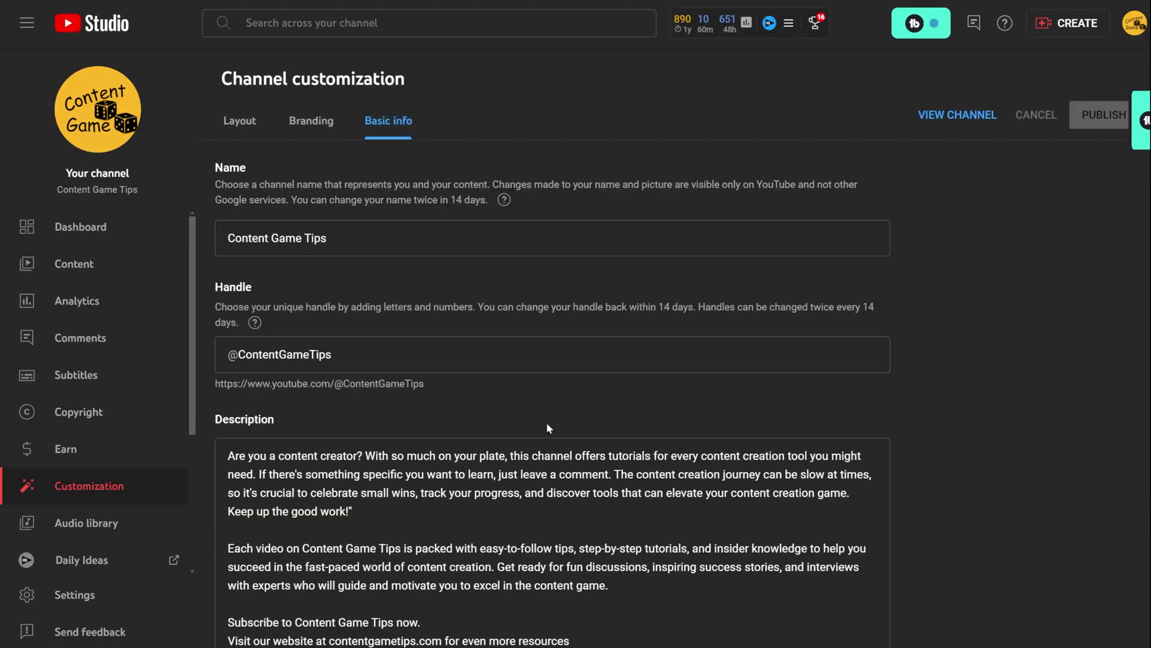
Copy the Channel URL from the channel's Basic info settings.
scroll(539, 423, "down", 6)
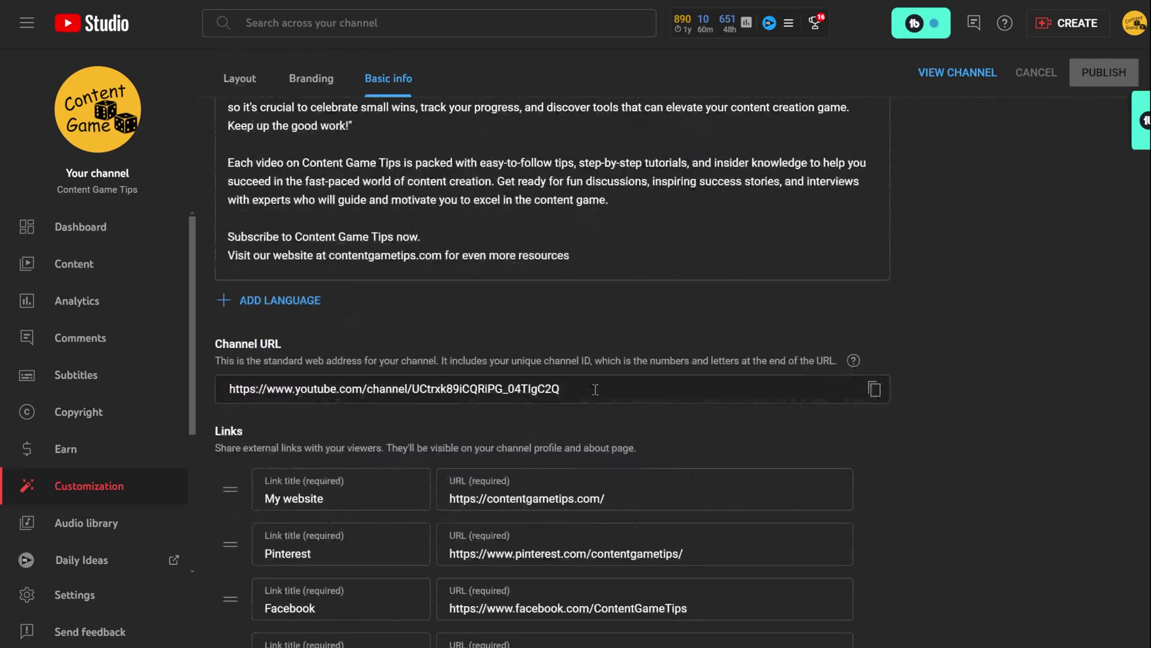
left_click(875, 391)
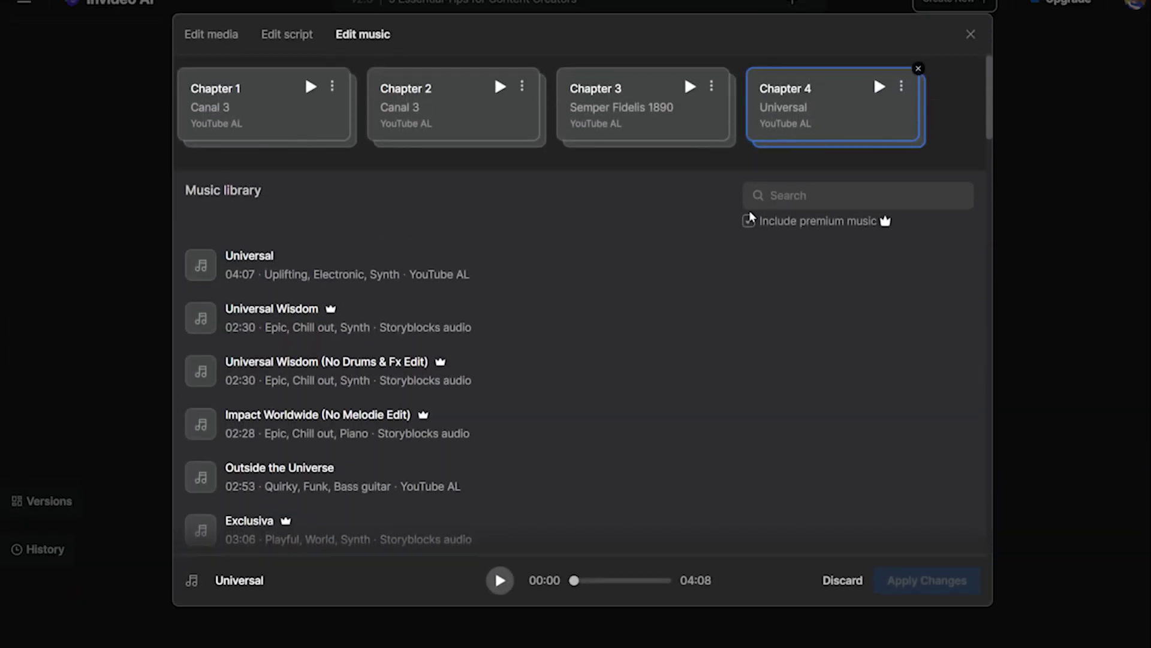
In invideo AI, exclude premium music from the library, search for "happy" and browse the matching tracks.
left_click(748, 240)
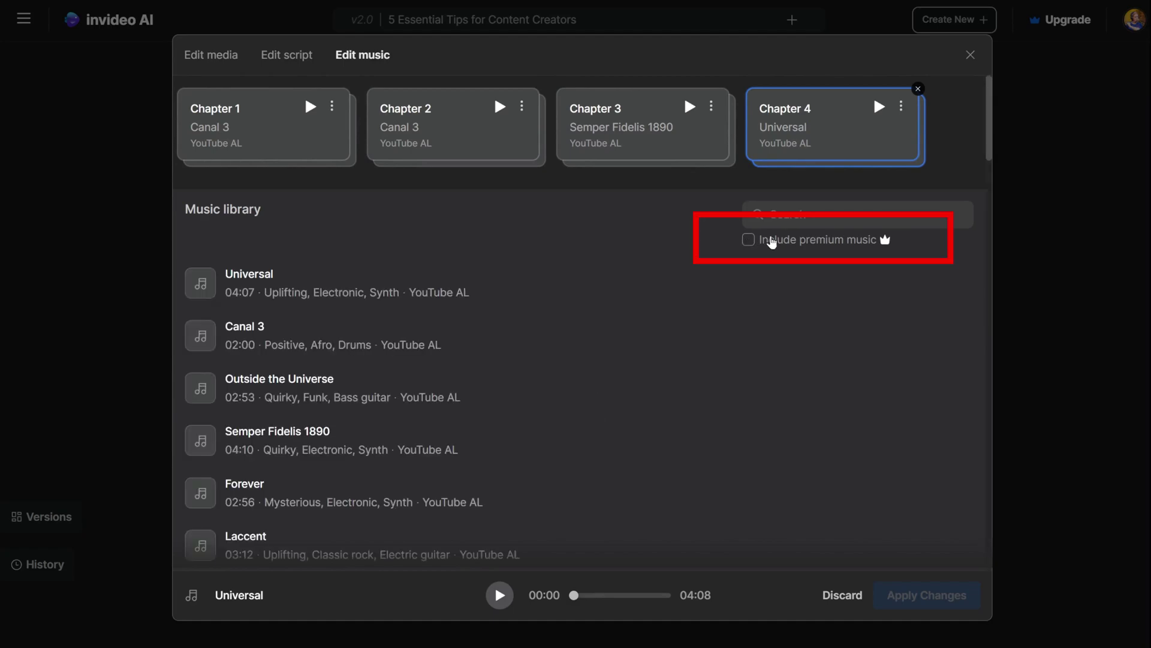
left_click(797, 215)
type("happy")
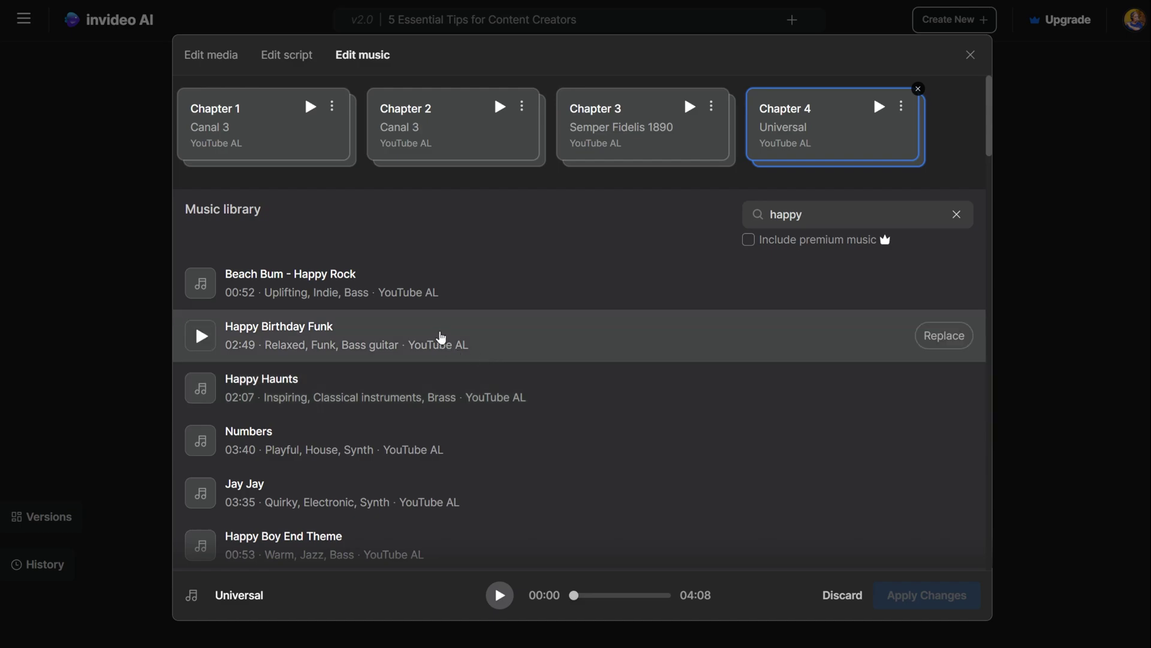
scroll(267, 396, "down", 5)
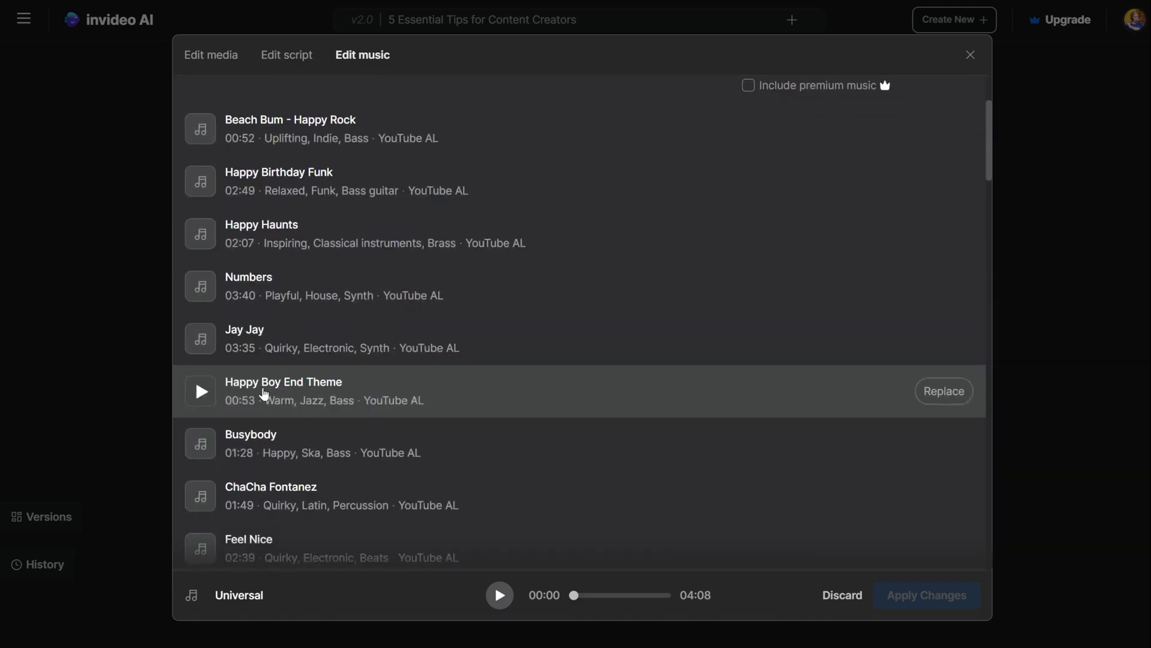
scroll(252, 394, "down", 3)
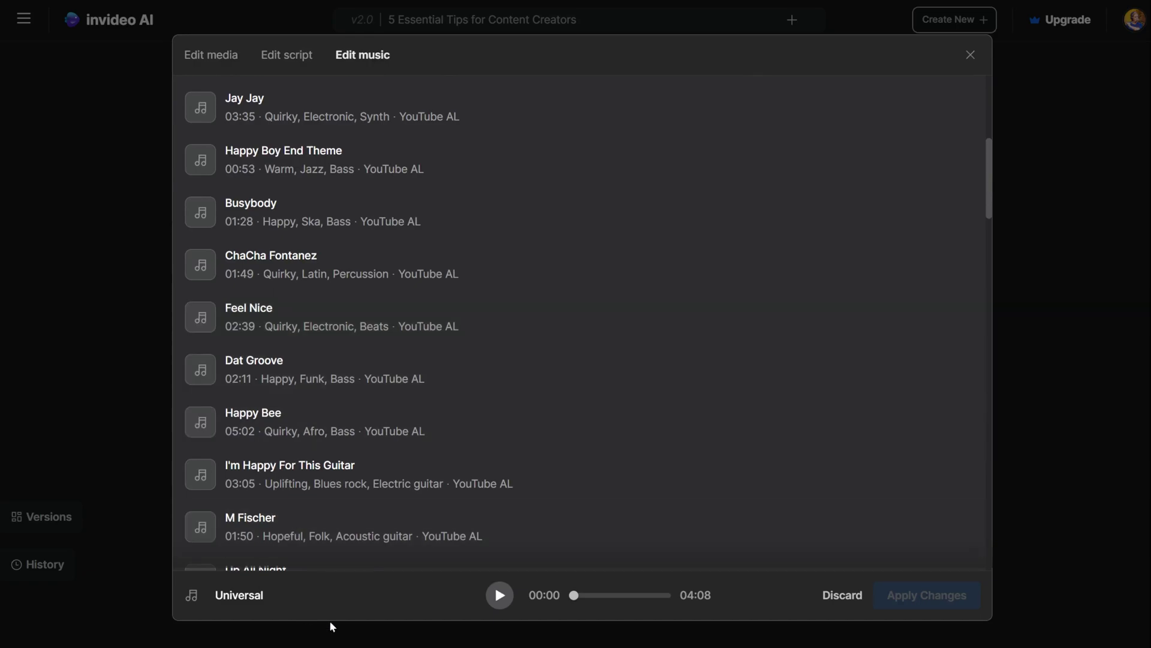
Preview Chapter 4's current track, Universal, and skip to different points in it.
left_click(498, 599)
left_click(616, 595)
left_click(591, 595)
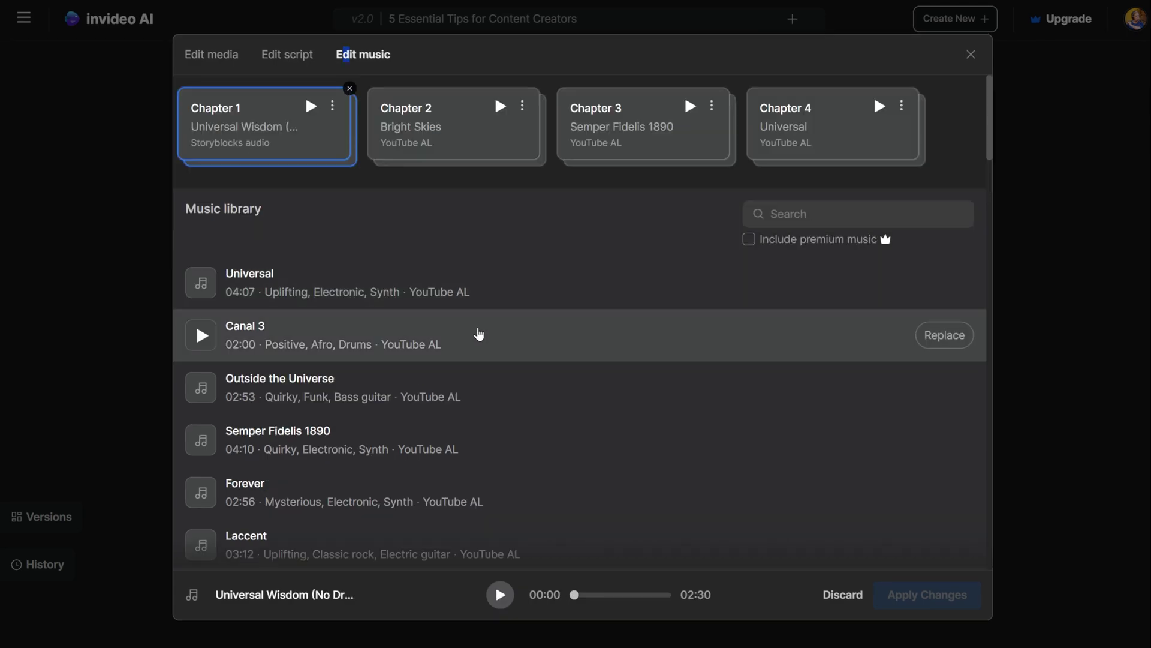
Replace Chapter 2's music with Outside the Universe and preview the chapter.
left_click(473, 129)
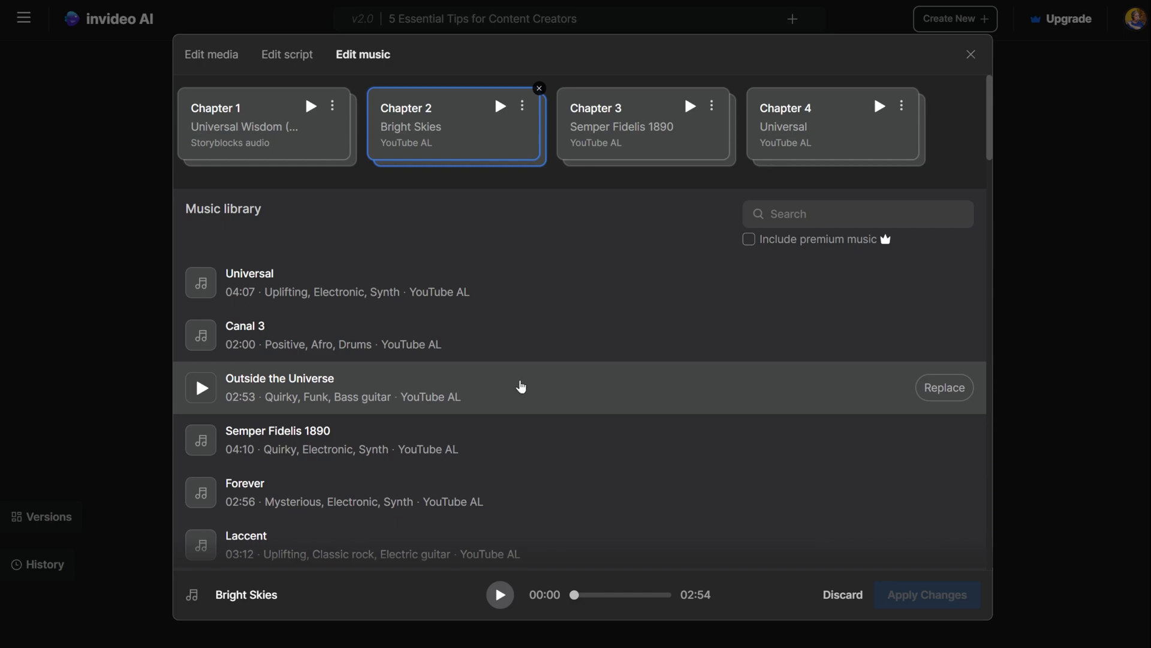
left_click(935, 399)
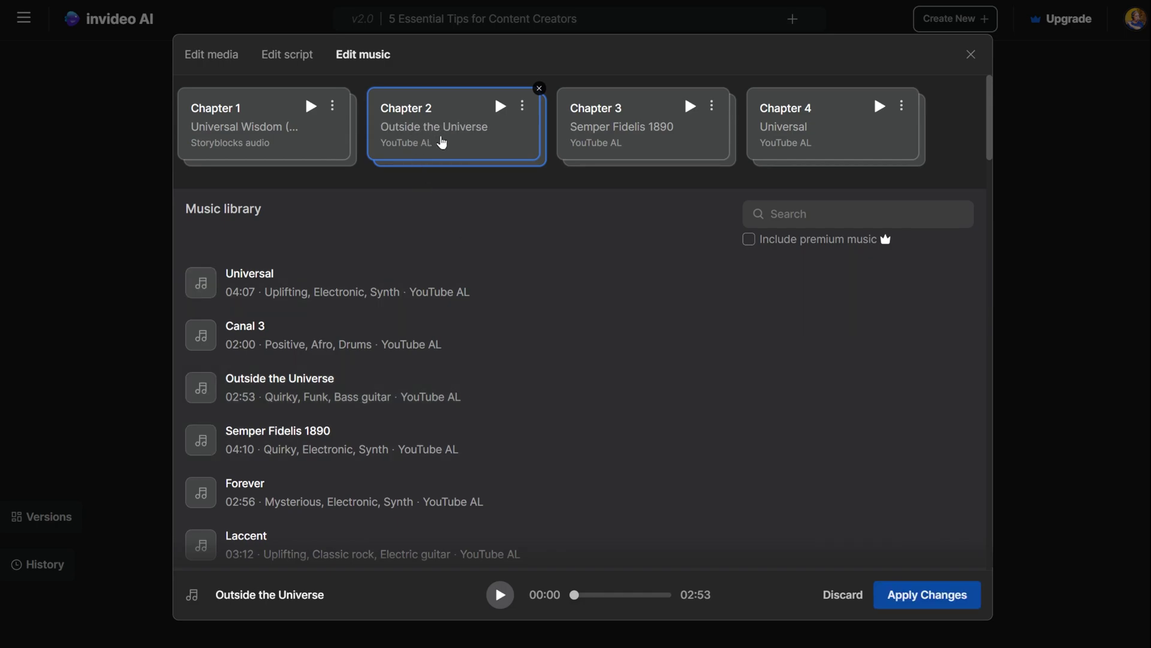
left_click(501, 108)
left_click(501, 110)
In Chapter 2's music options, switch Loop off and back on.
left_click(523, 107)
left_click(709, 137)
left_click(710, 137)
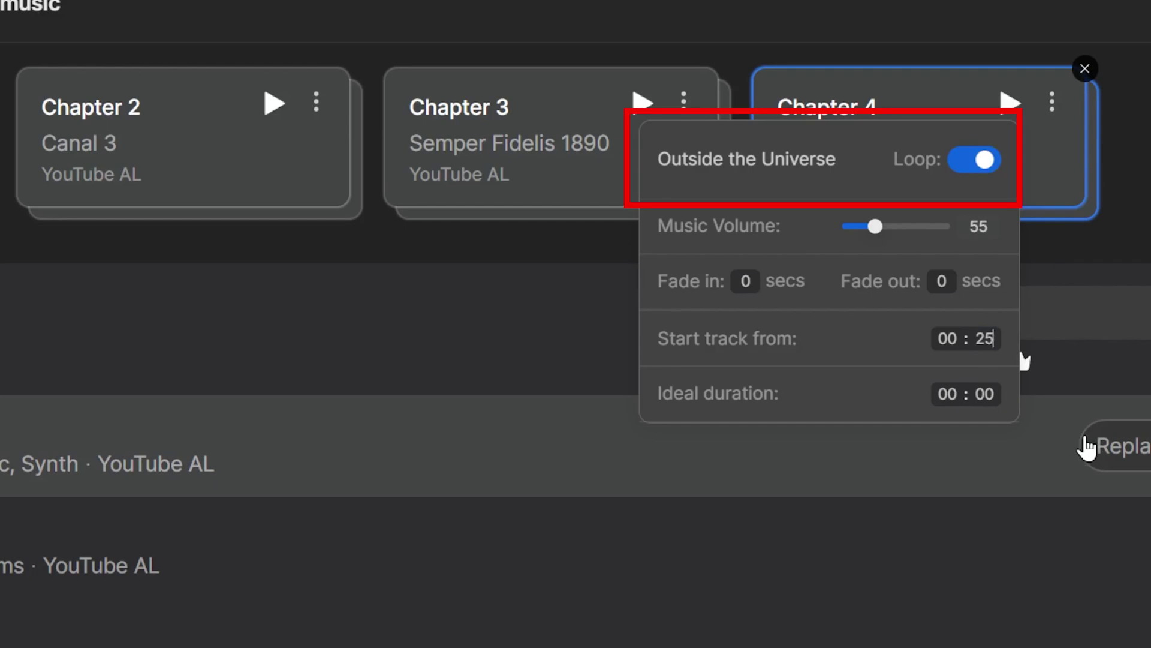
Replace Chapter 4's music with Universal, then open its music options and select the seconds of the ideal duration.
left_click(1092, 446)
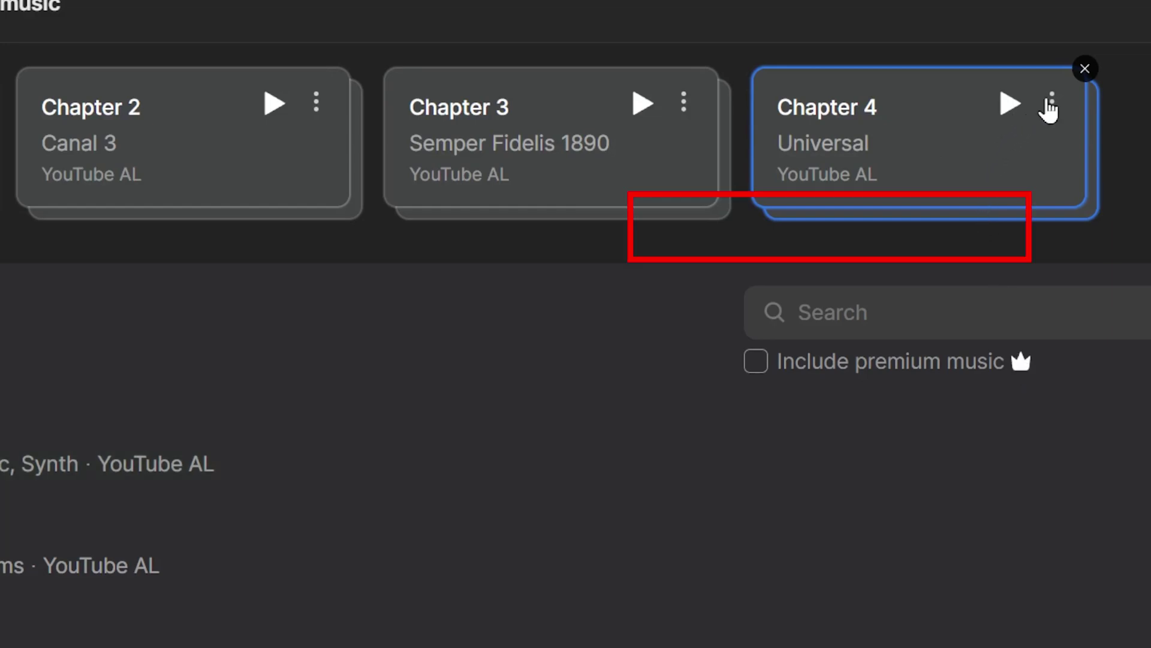
left_click(1049, 104)
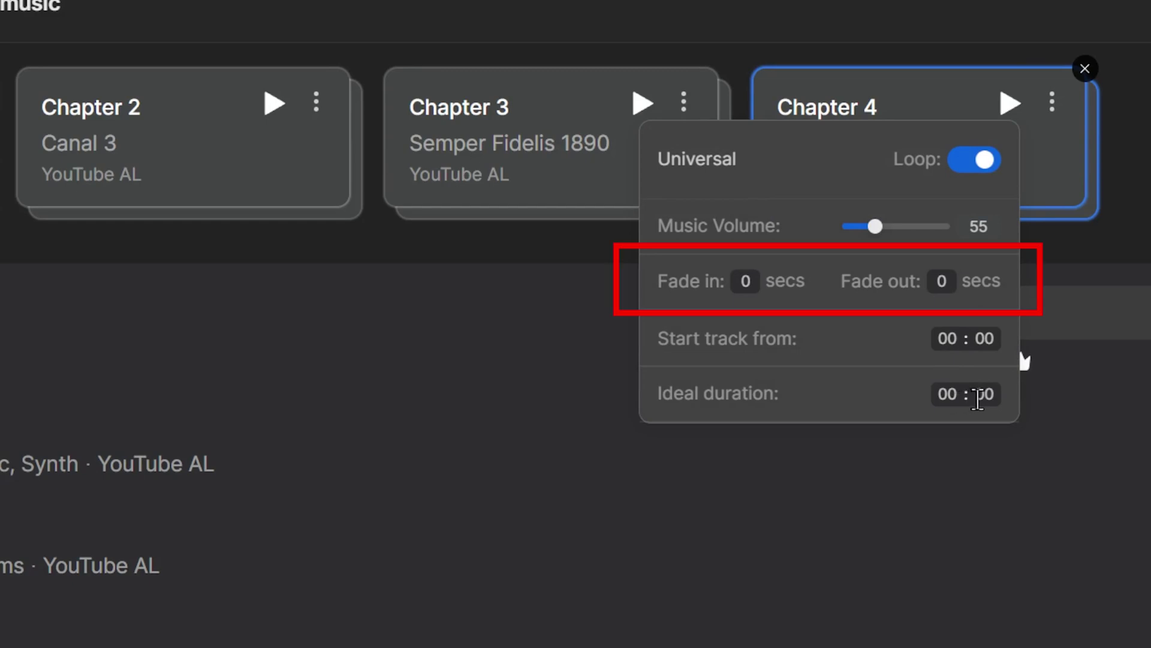
left_click_drag(978, 397, 1000, 398)
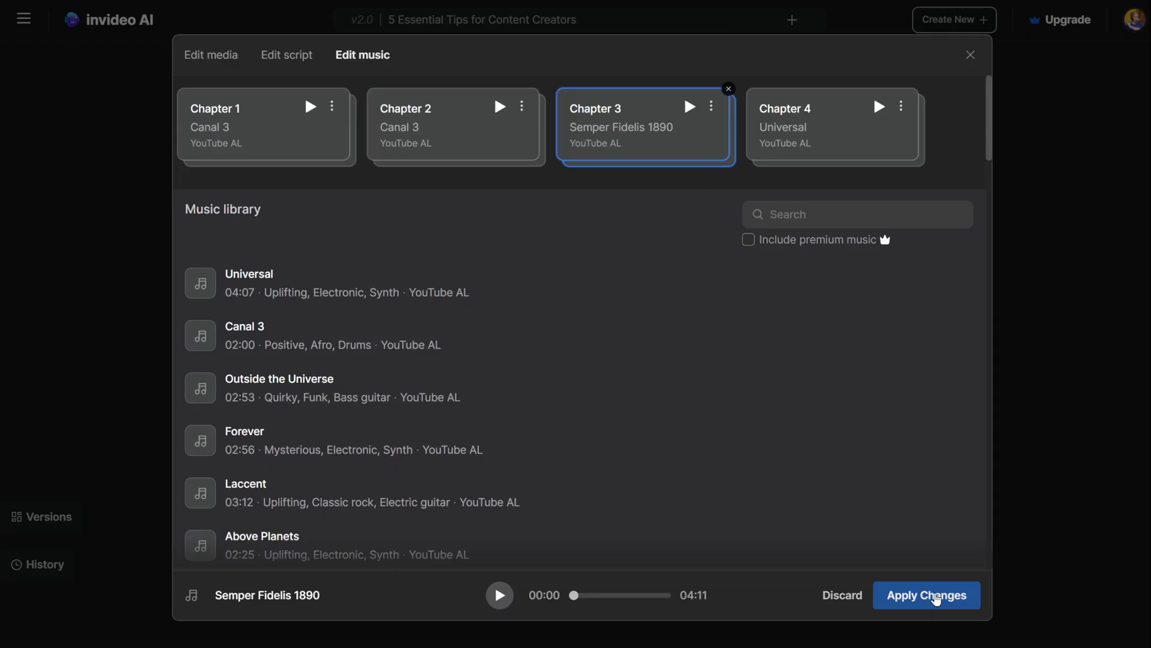
Apply the music changes and play the updated video from 00:11.
left_click(930, 598)
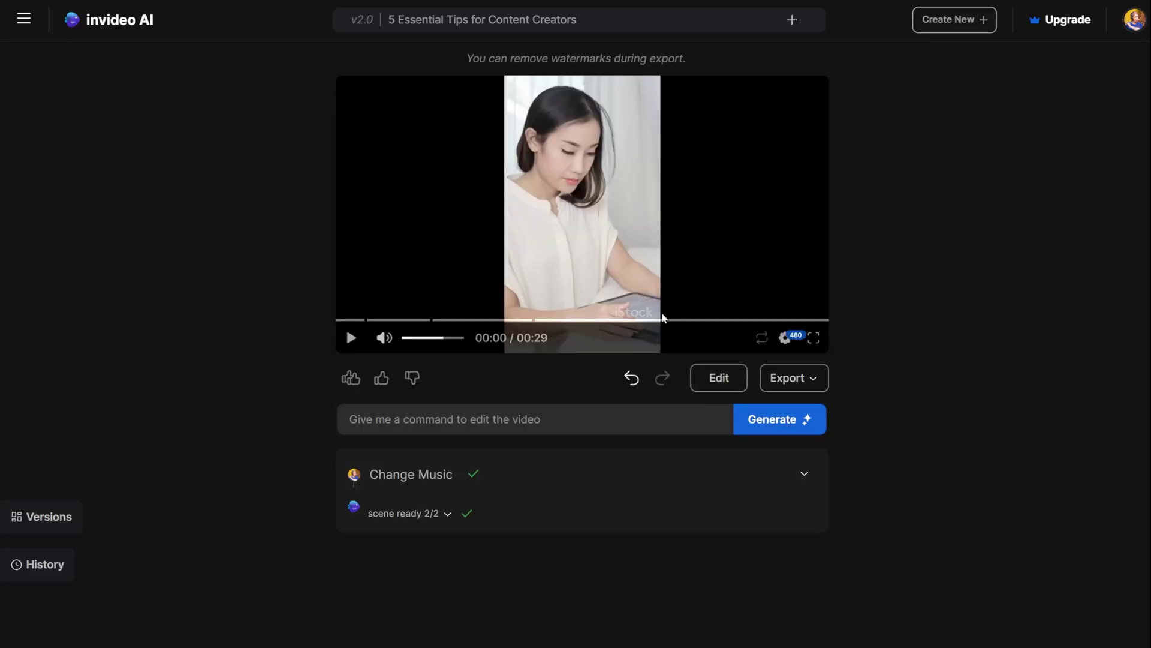
left_click(515, 320)
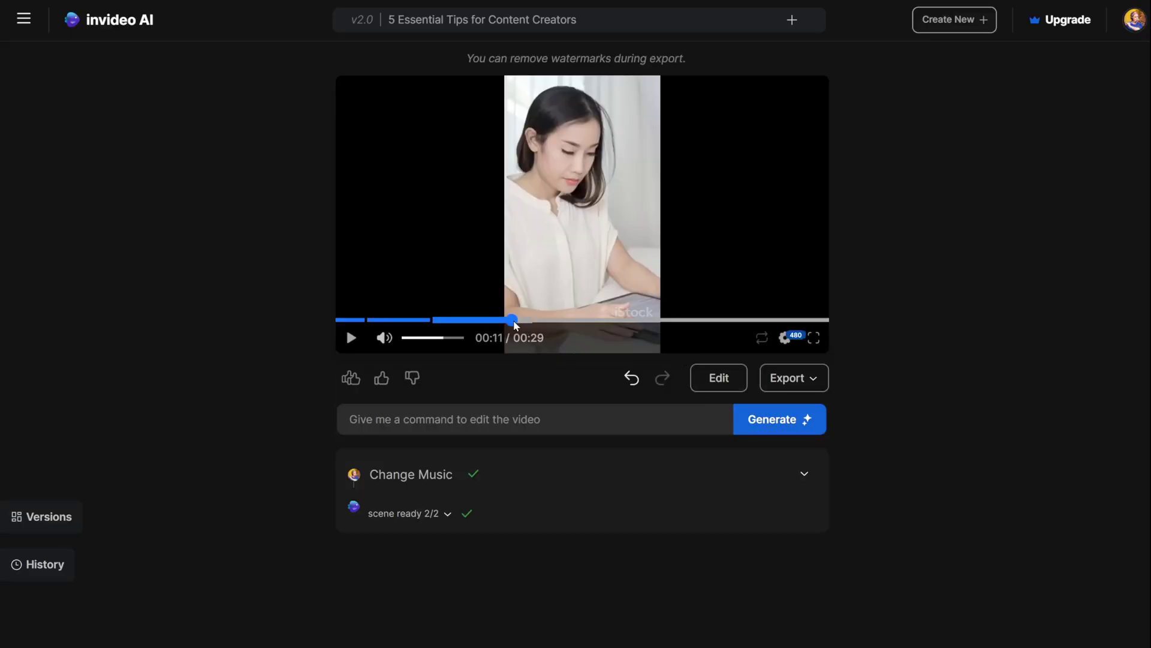
left_click(353, 338)
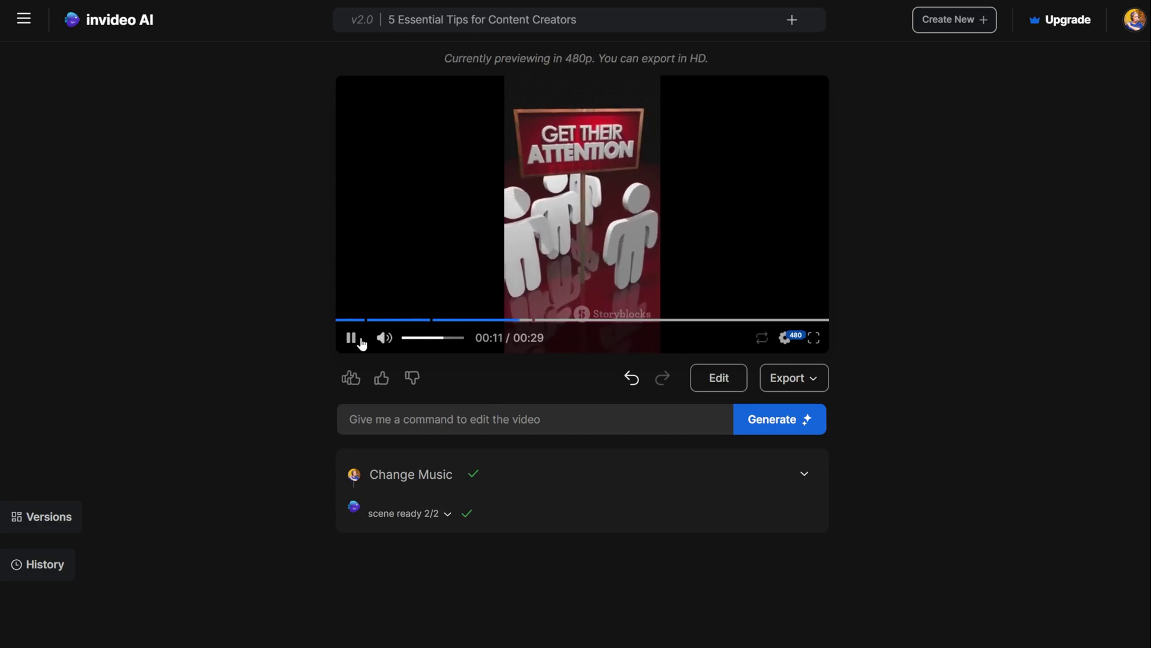